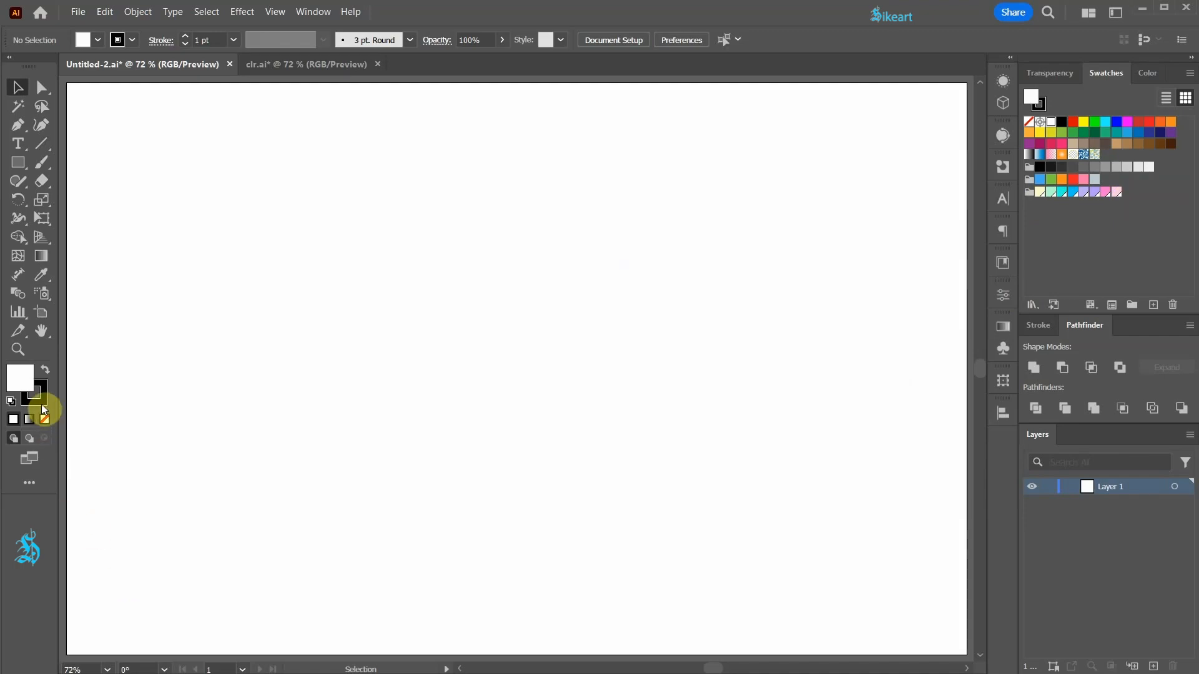
# Draw an orange rectangle with no stroke that covers the entire artboard.
pyautogui.click(45, 419)
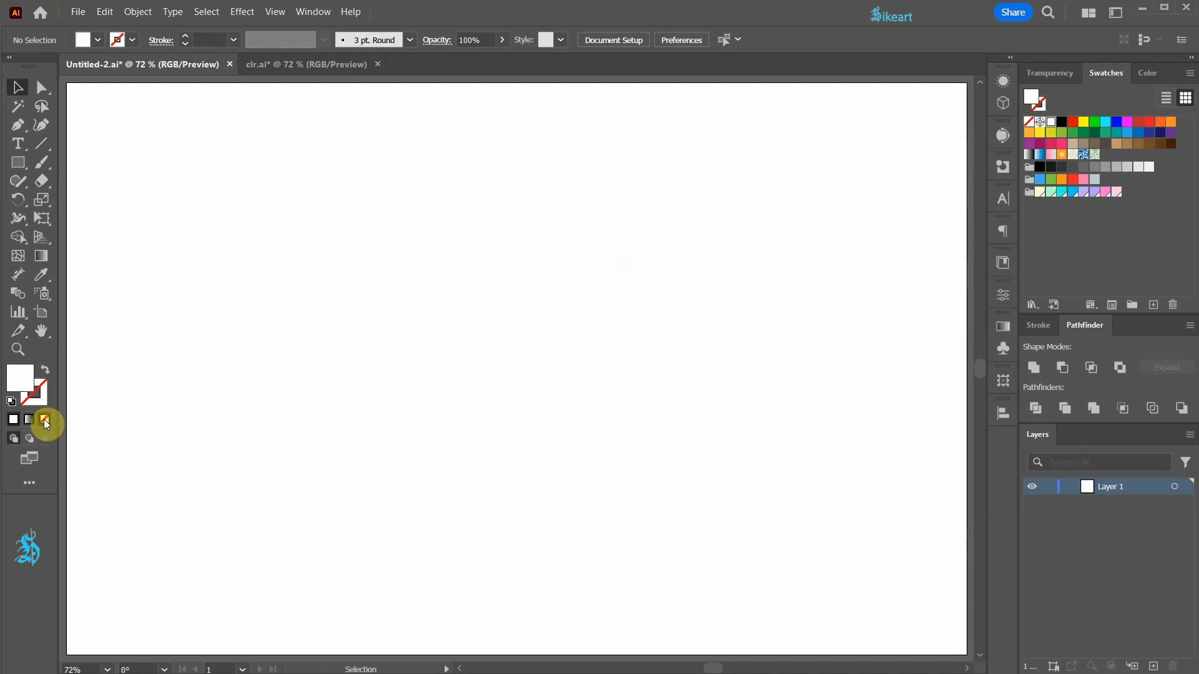
pyautogui.click(1029, 132)
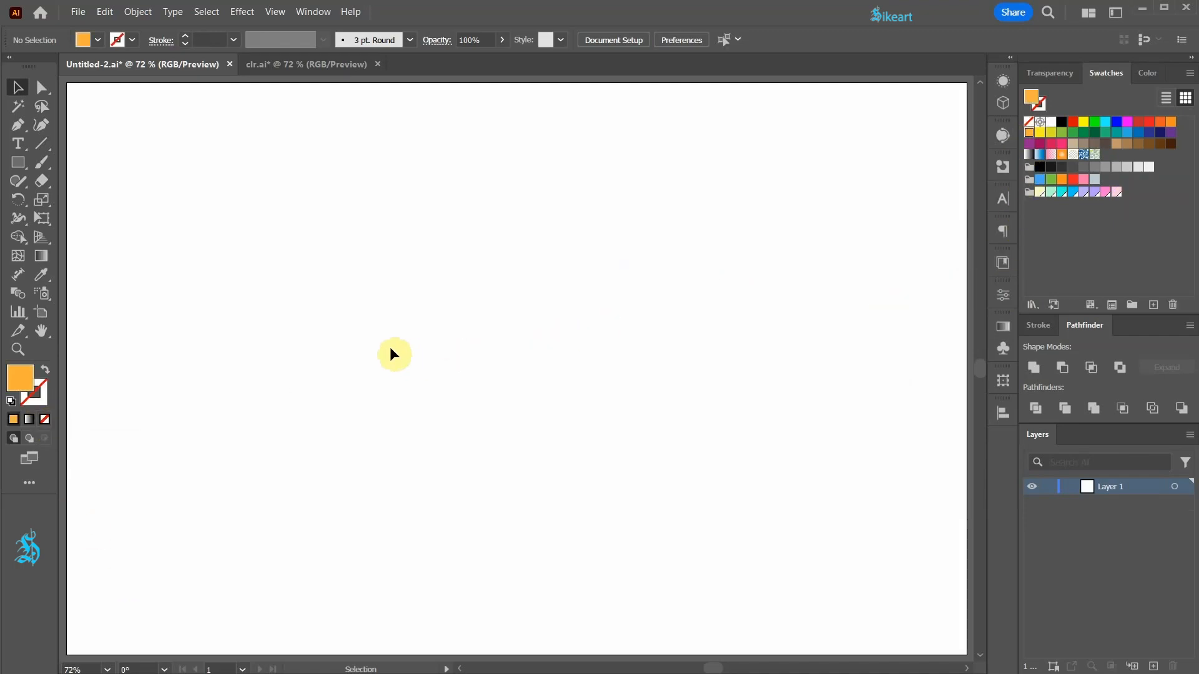
pyautogui.click(17, 164)
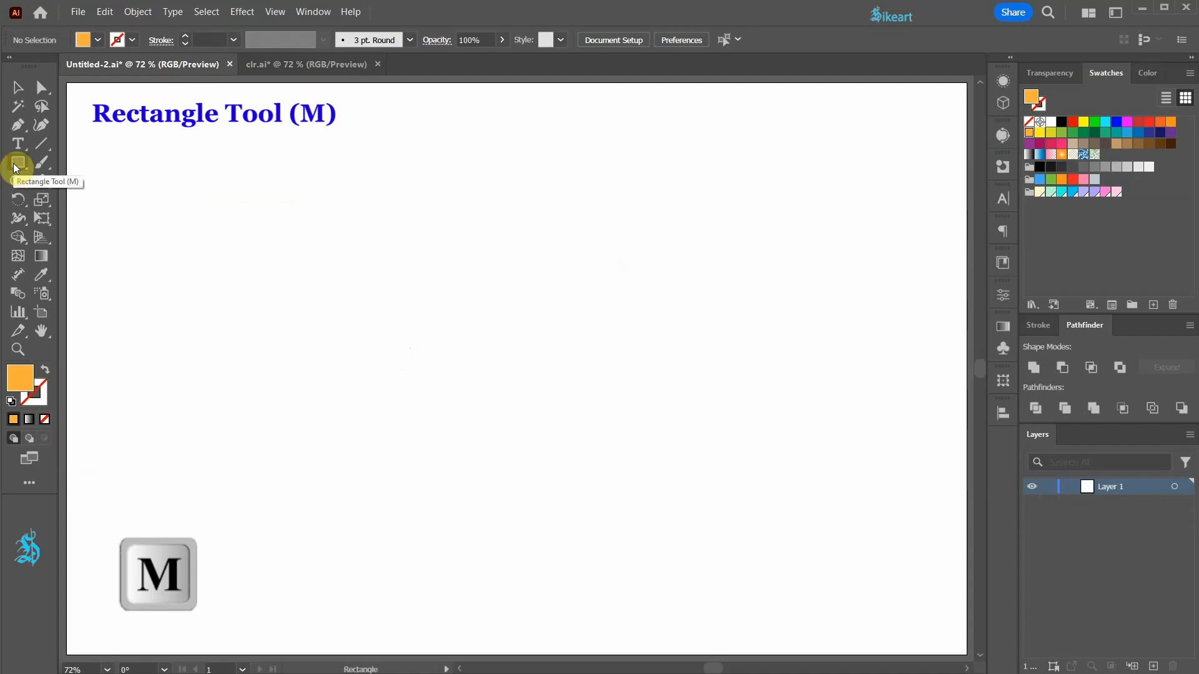
pyautogui.moveTo(66, 83); pyautogui.dragTo(967, 655)
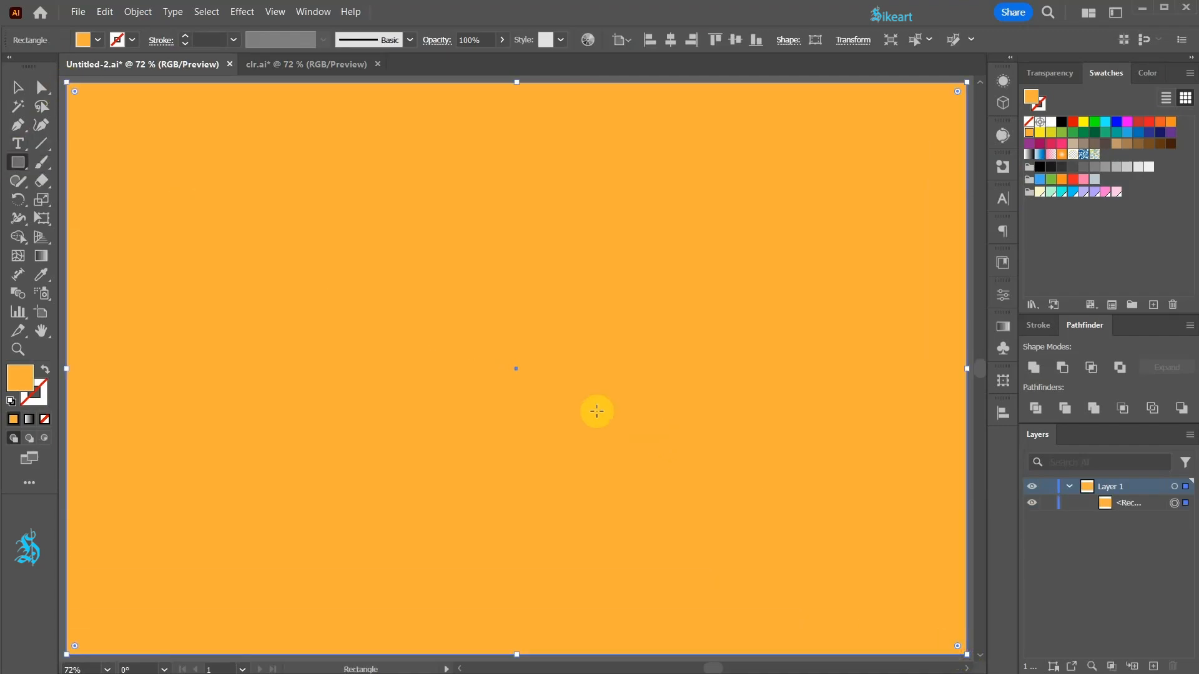
# Add twelve unevenly spaced vertical mesh lines along the rectangle's upper edge with the Mesh tool, and deselect it.
pyautogui.scroll(-1, 432, 305)
pyautogui.press('u')
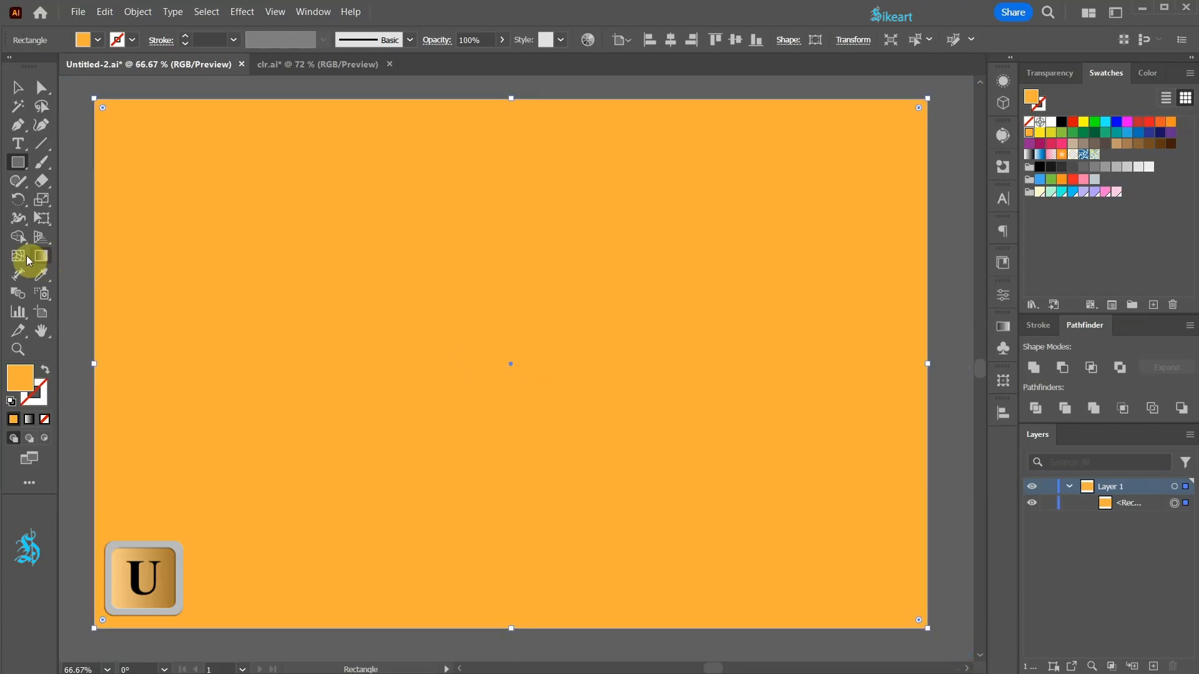
pyautogui.click(19, 256)
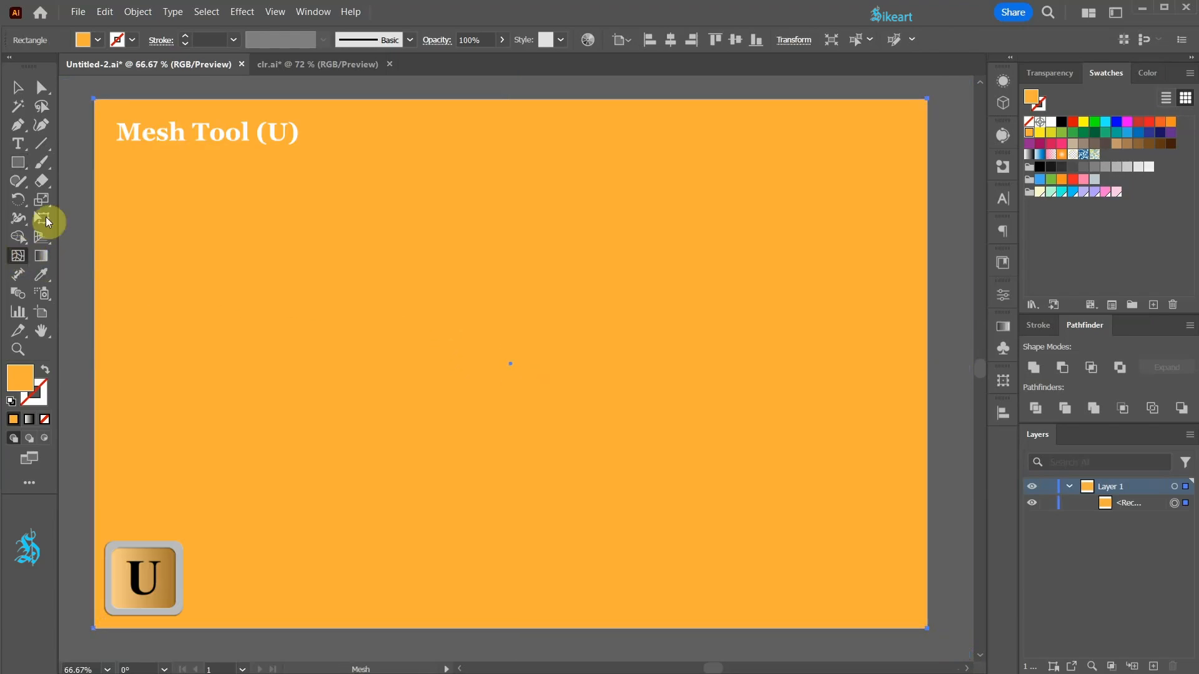
pyautogui.click(150, 100)
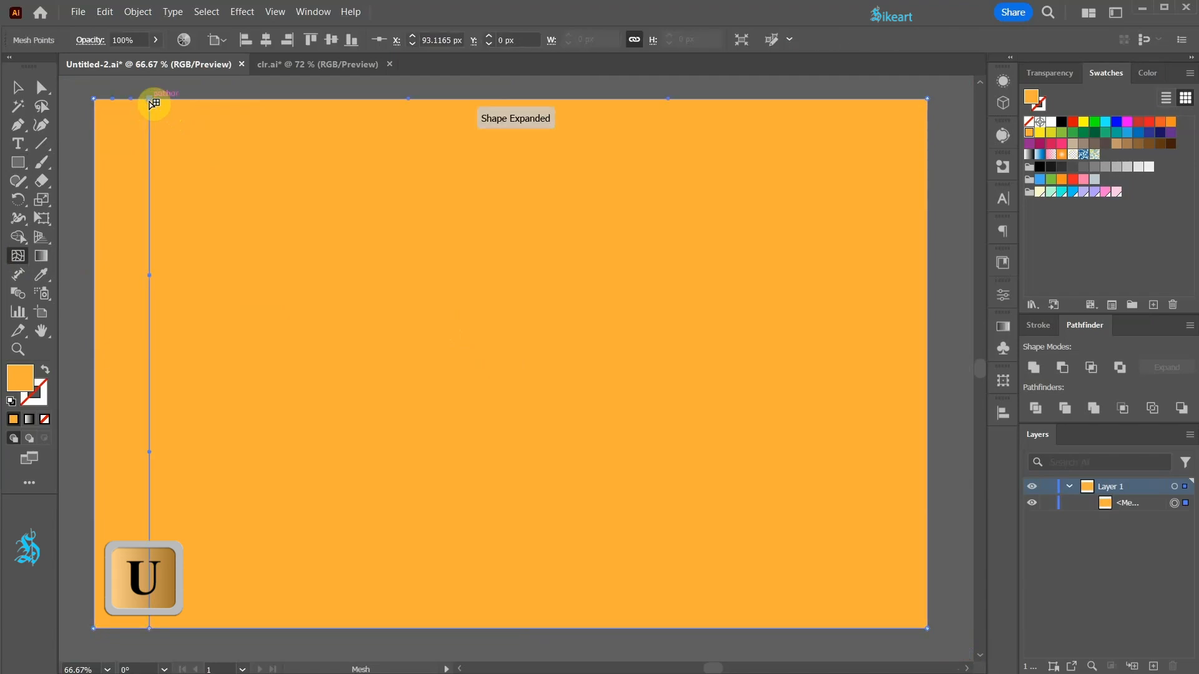
pyautogui.click(269, 99)
pyautogui.click(300, 98)
pyautogui.click(331, 99)
pyautogui.click(364, 98)
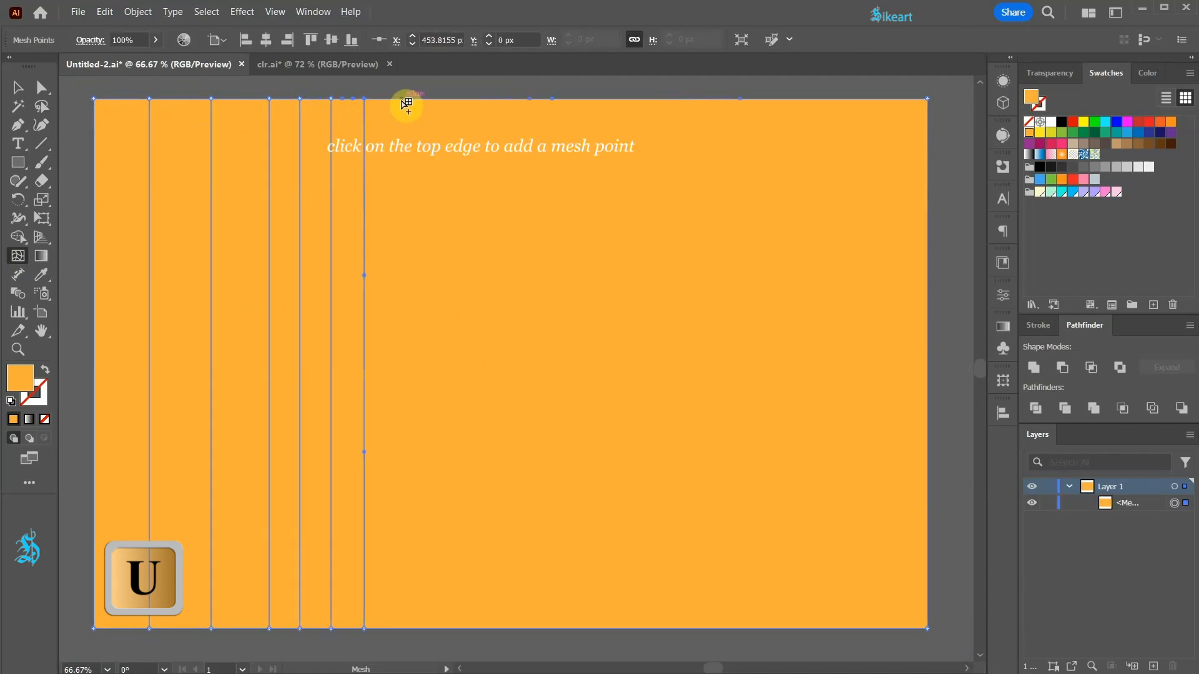
pyautogui.click(460, 99)
pyautogui.click(571, 98)
pyautogui.click(669, 99)
pyautogui.click(694, 99)
pyautogui.click(722, 98)
pyautogui.click(819, 99)
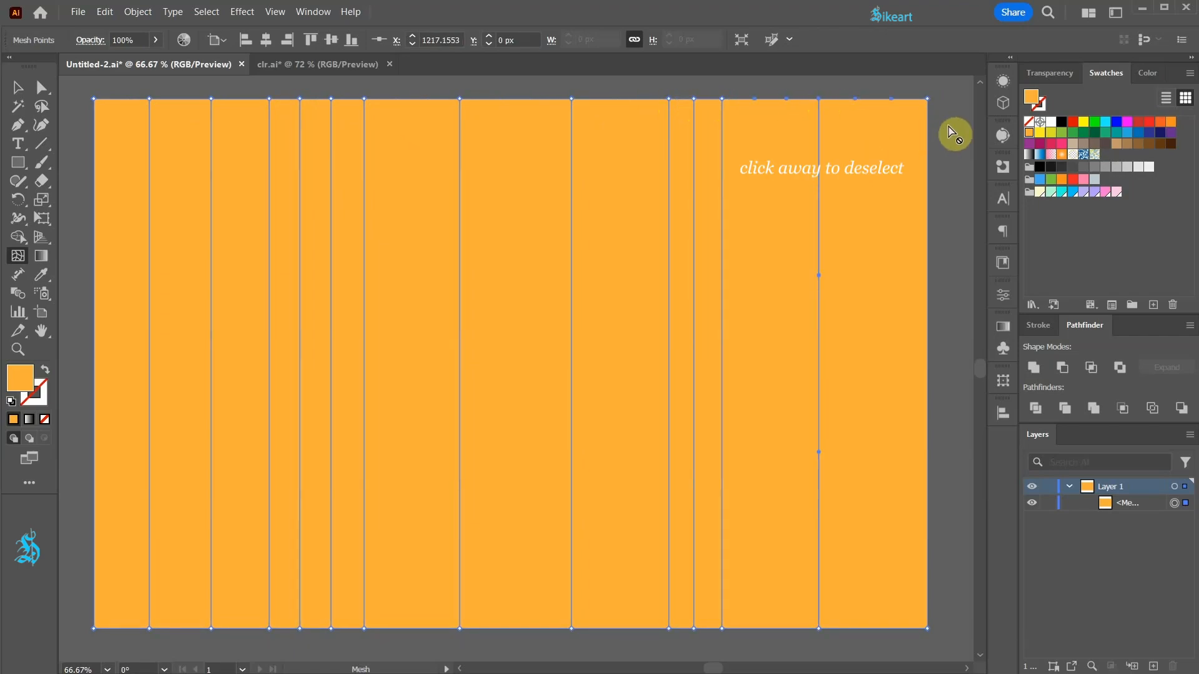
pyautogui.click(946, 183)
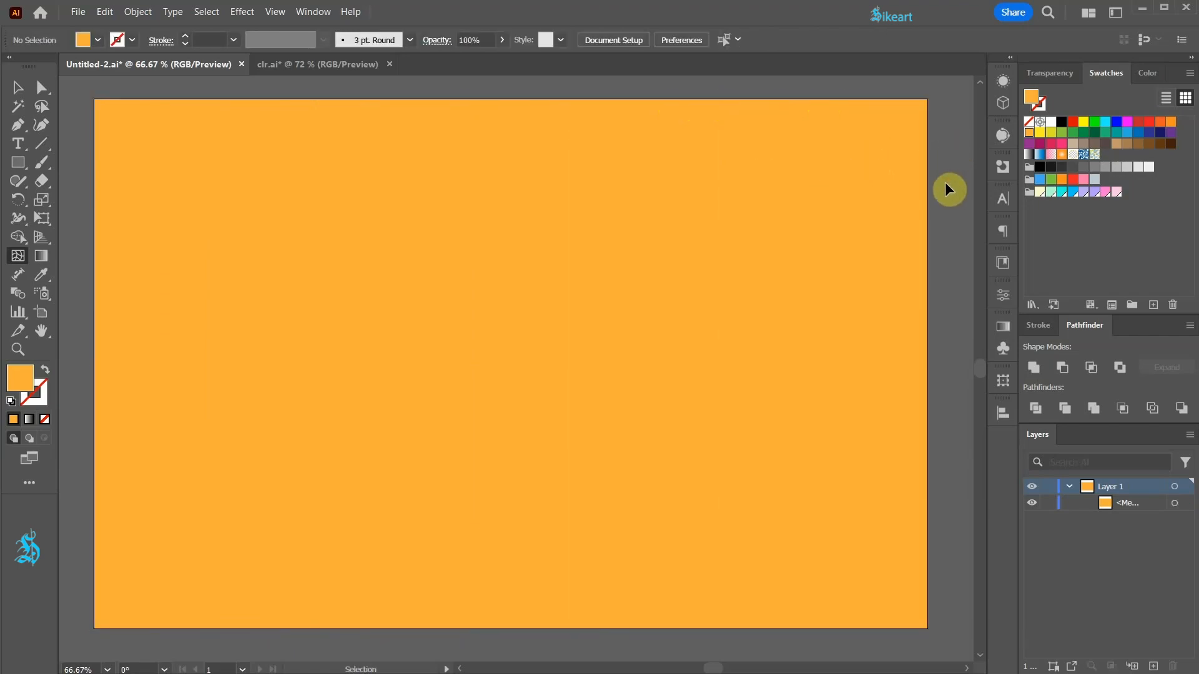
# Apply the bright blue swatch to the outermost mesh bands at both ends of the rectangle with the Eyedropper.
pyautogui.press('i')
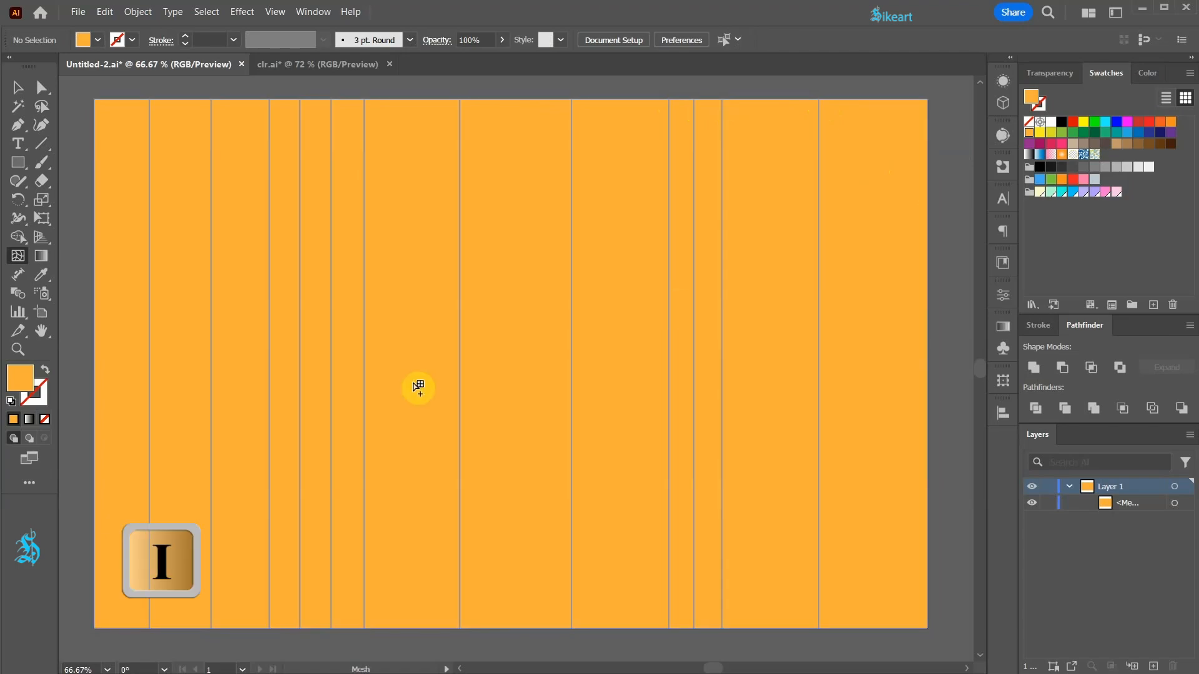
pyautogui.click(41, 275)
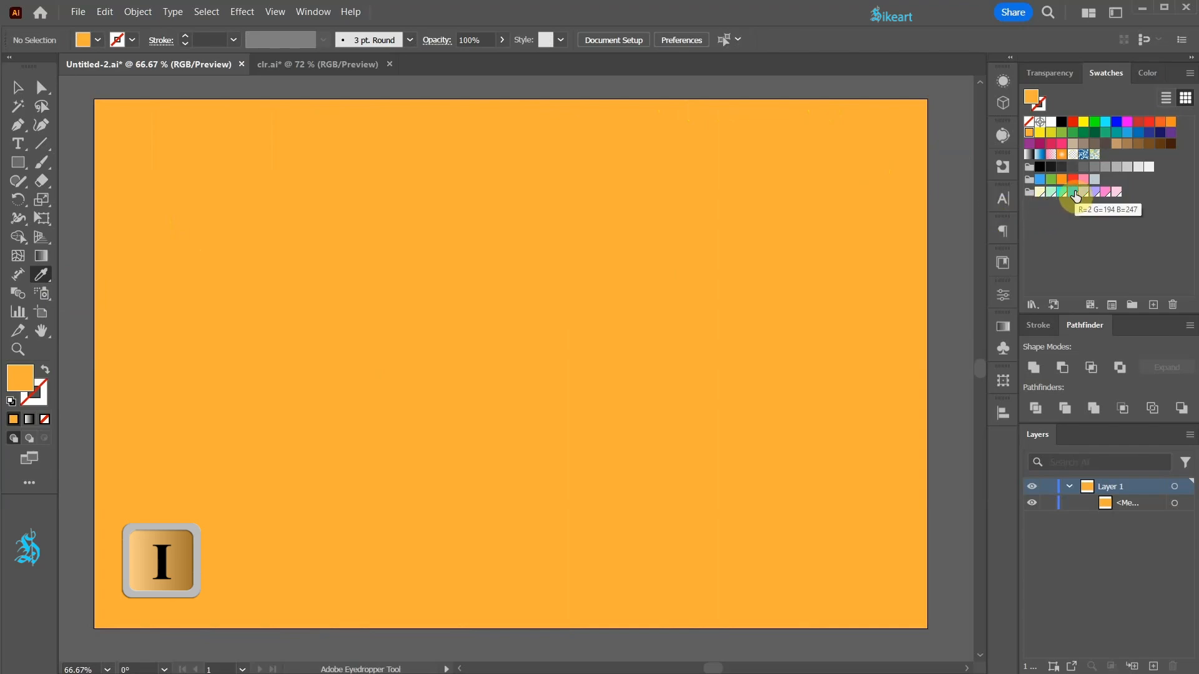
pyautogui.click(1075, 198)
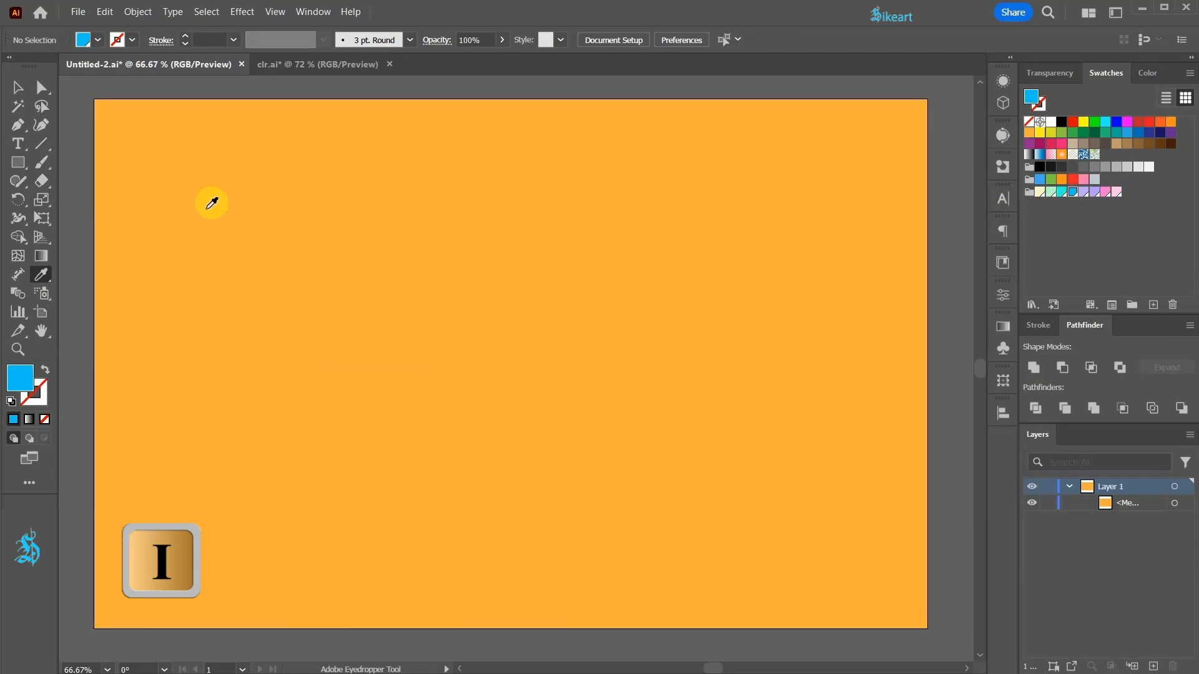
pyautogui.press('alt')
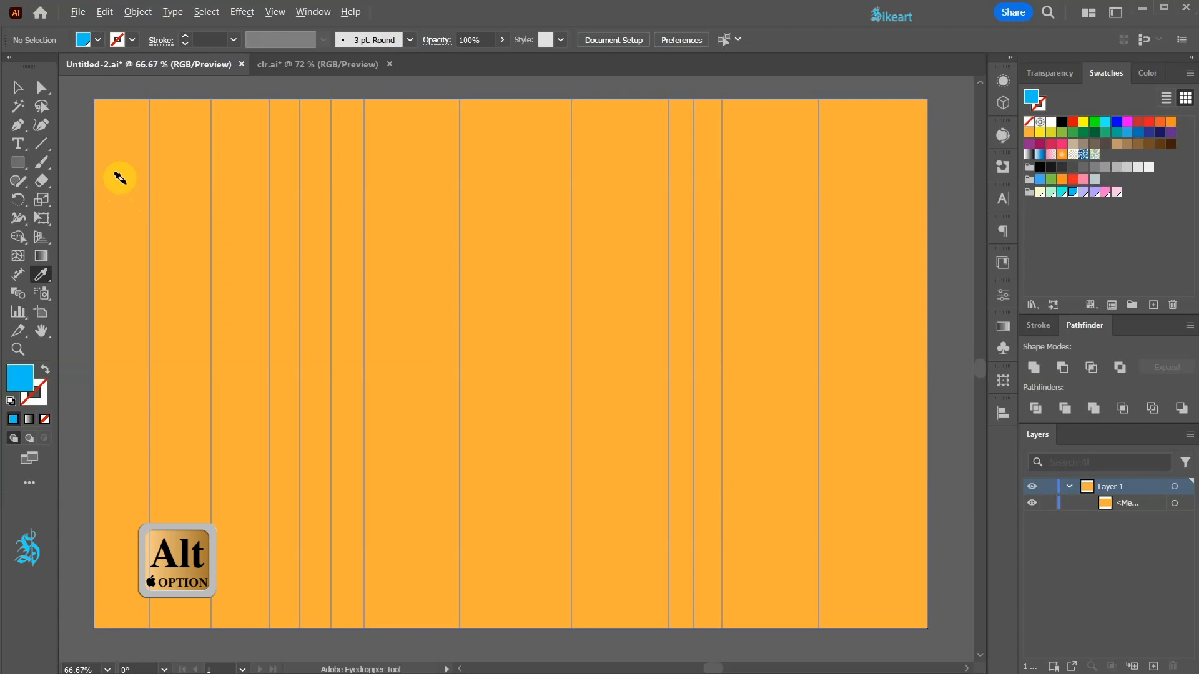
pyautogui.click(117, 175)
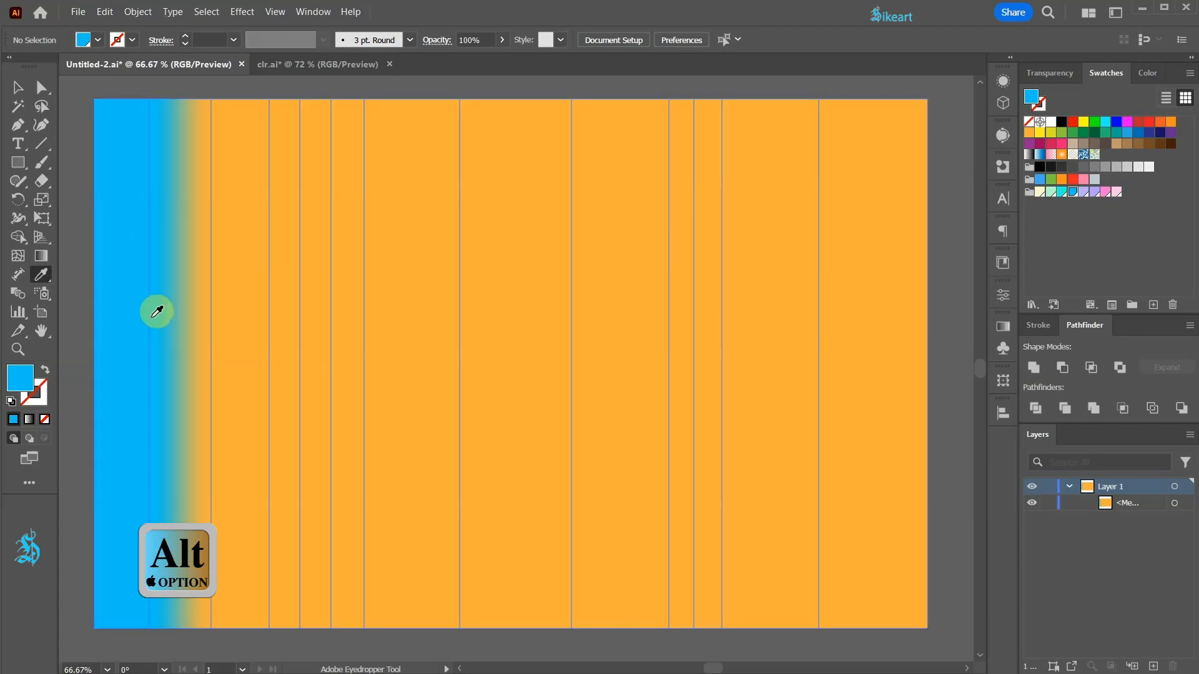
pyautogui.press('alt')
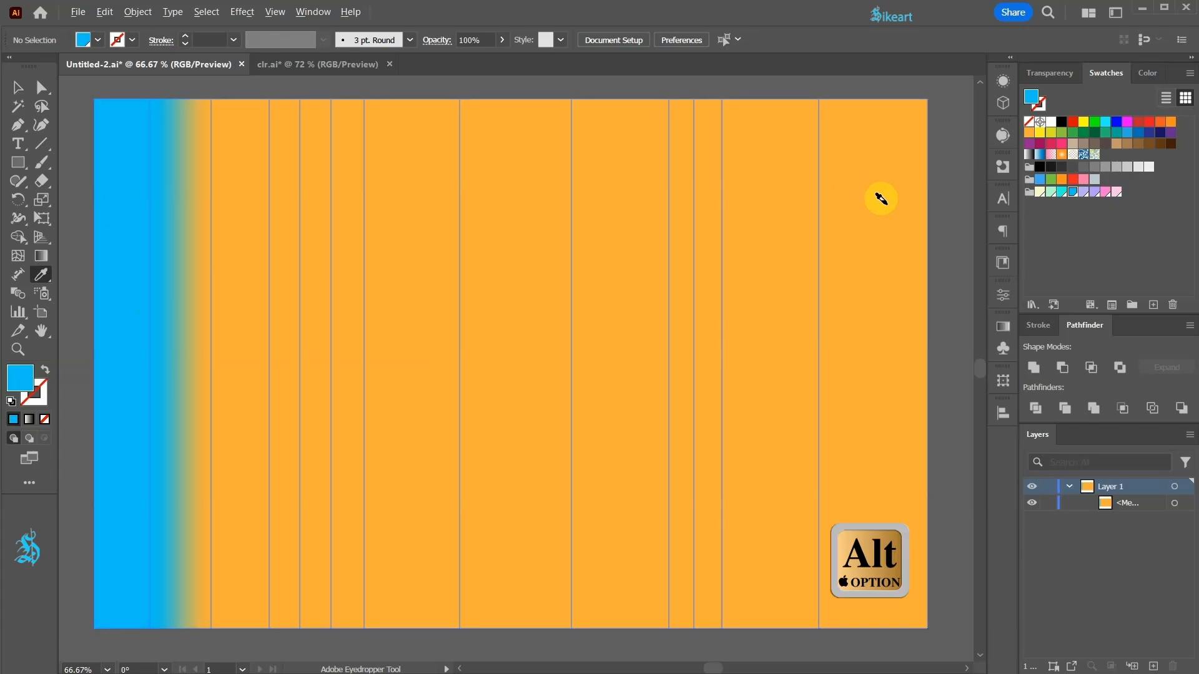
pyautogui.click(881, 198)
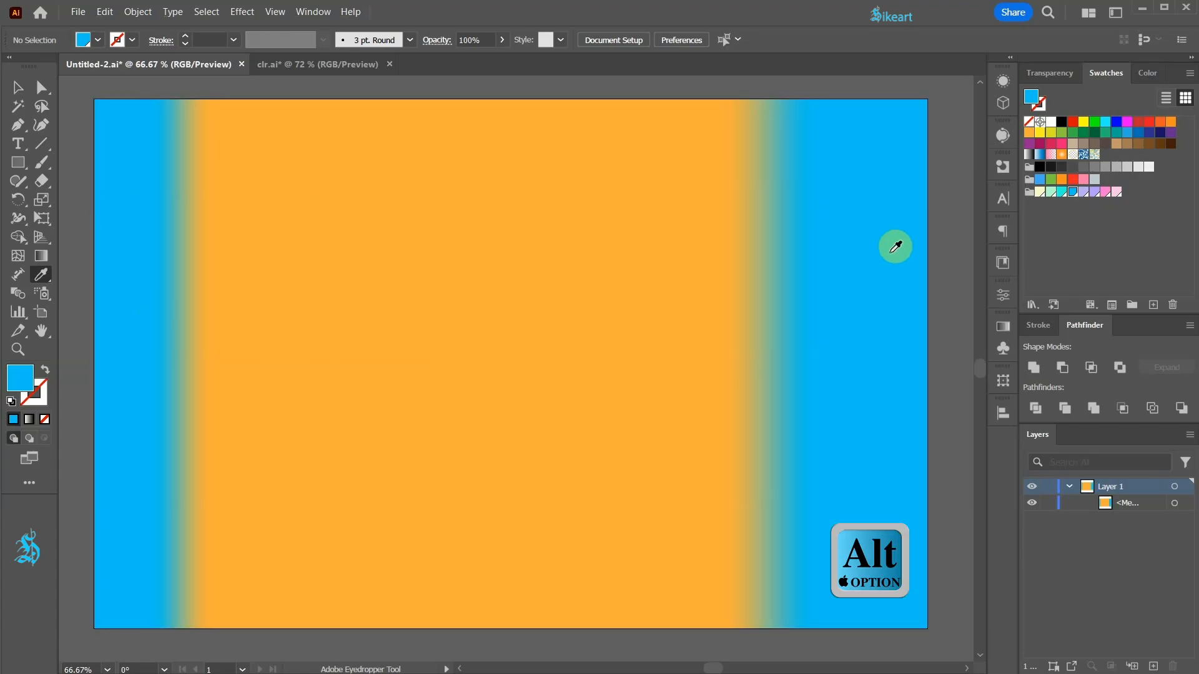
# Color the second mesh bands from each end purple and the next ones inward light lavender.
pyautogui.click(1093, 194)
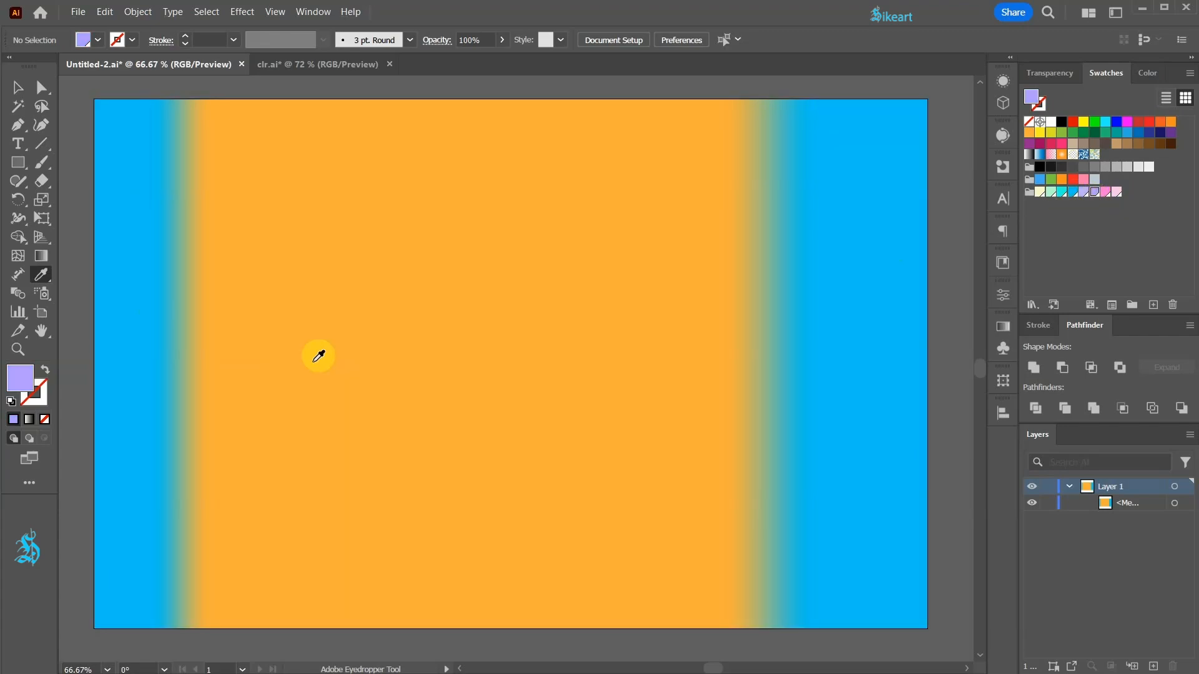
pyautogui.press('alt')
pyautogui.keyDown('alt'); pyautogui.click(166, 219); pyautogui.keyUp('alt')
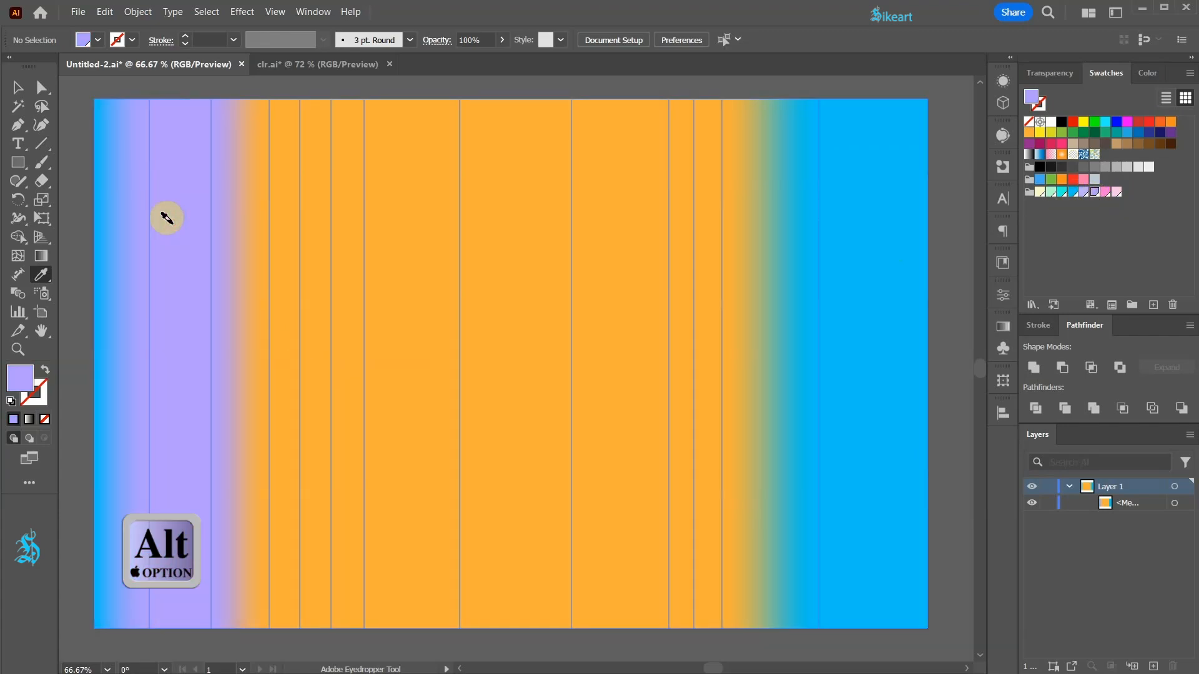
pyautogui.keyDown('alt'); pyautogui.click(788, 272); pyautogui.keyUp('alt')
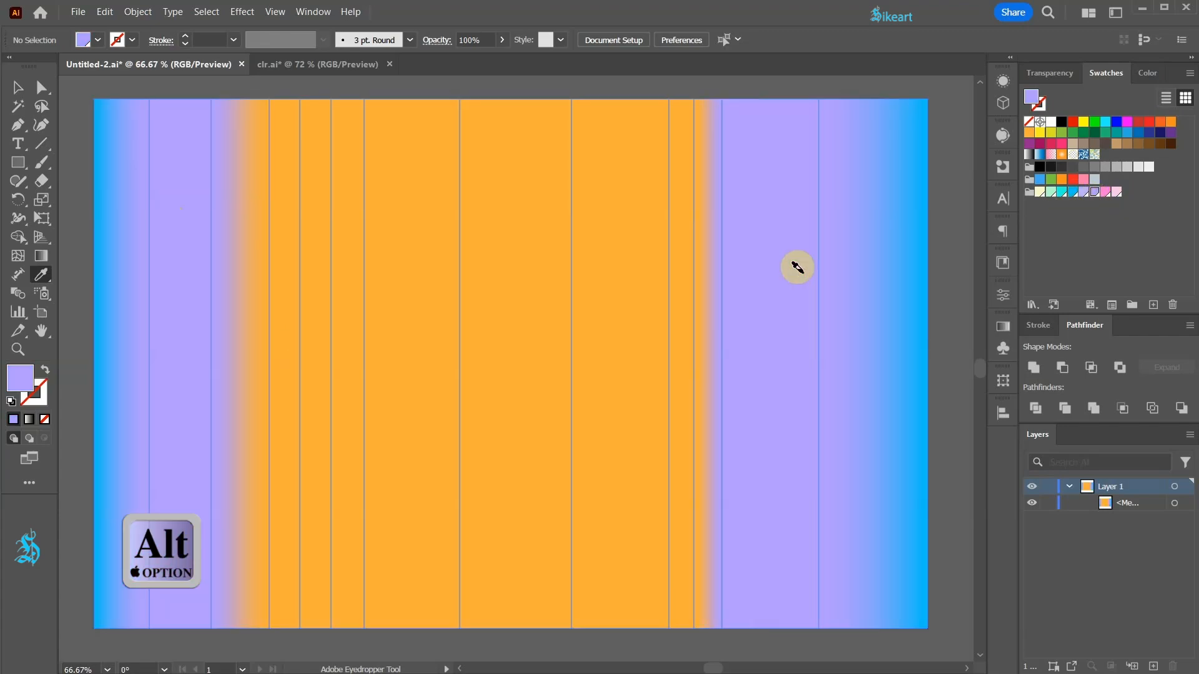
pyautogui.keyDown('alt'); pyautogui.click(242, 200); pyautogui.keyUp('alt')
pyautogui.keyDown('alt'); pyautogui.click(696, 233); pyautogui.keyUp('alt')
# Color the mesh bands from the left lavender area past the middle cream, mint green, turquoise, hot pink and light pink in sequence.
pyautogui.click(1062, 191)
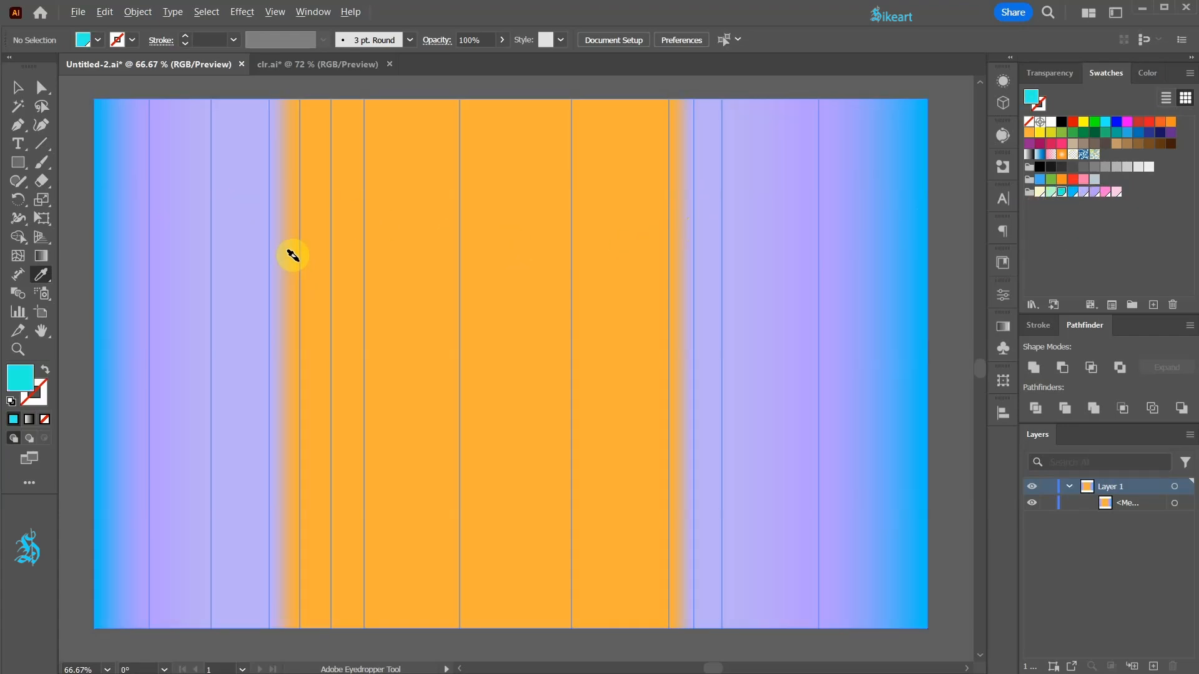
pyautogui.click(1040, 191)
pyautogui.keyDown('alt'); pyautogui.click(275, 209); pyautogui.keyUp('alt')
pyautogui.click(1051, 192)
pyautogui.keyDown('alt'); pyautogui.click(321, 212); pyautogui.keyUp('alt')
pyautogui.click(1061, 192)
pyautogui.keyDown('alt'); pyautogui.click(348, 223); pyautogui.keyUp('alt')
pyautogui.click(1105, 192)
pyautogui.keyDown('alt'); pyautogui.click(413, 225); pyautogui.keyUp('alt')
pyautogui.click(1117, 192)
pyautogui.keyDown('alt'); pyautogui.click(506, 240); pyautogui.keyUp('alt')
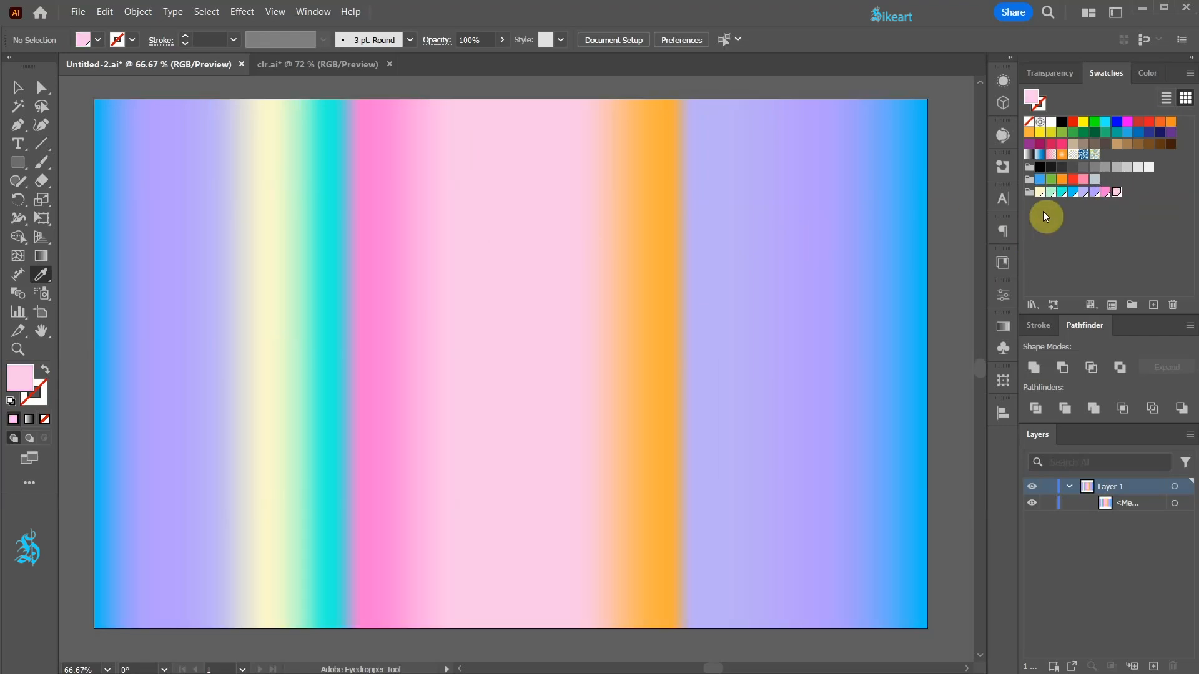
# Recolor the narrow mesh bands in the right half with mint green, purple and cream swatches.
pyautogui.click(1051, 192)
pyautogui.keyDown('alt'); pyautogui.click(681, 233); pyautogui.keyUp('alt')
pyautogui.click(690, 215)
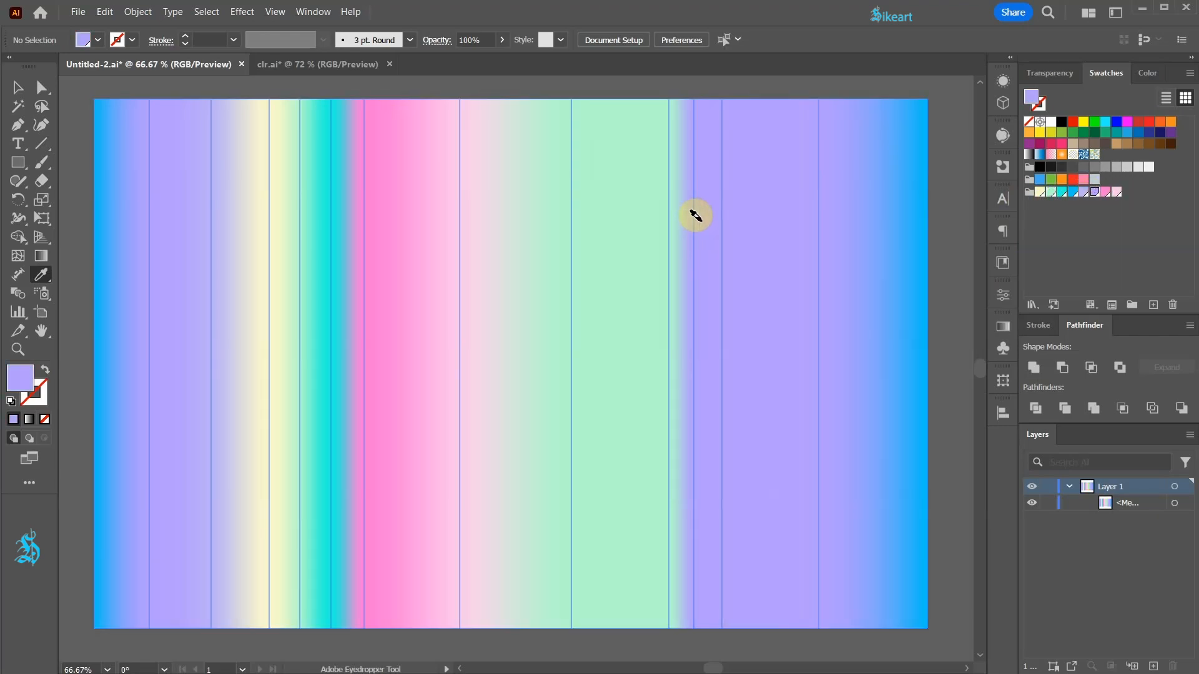
pyautogui.click(1040, 192)
pyautogui.keyDown('alt'); pyautogui.click(711, 236); pyautogui.keyUp('alt')
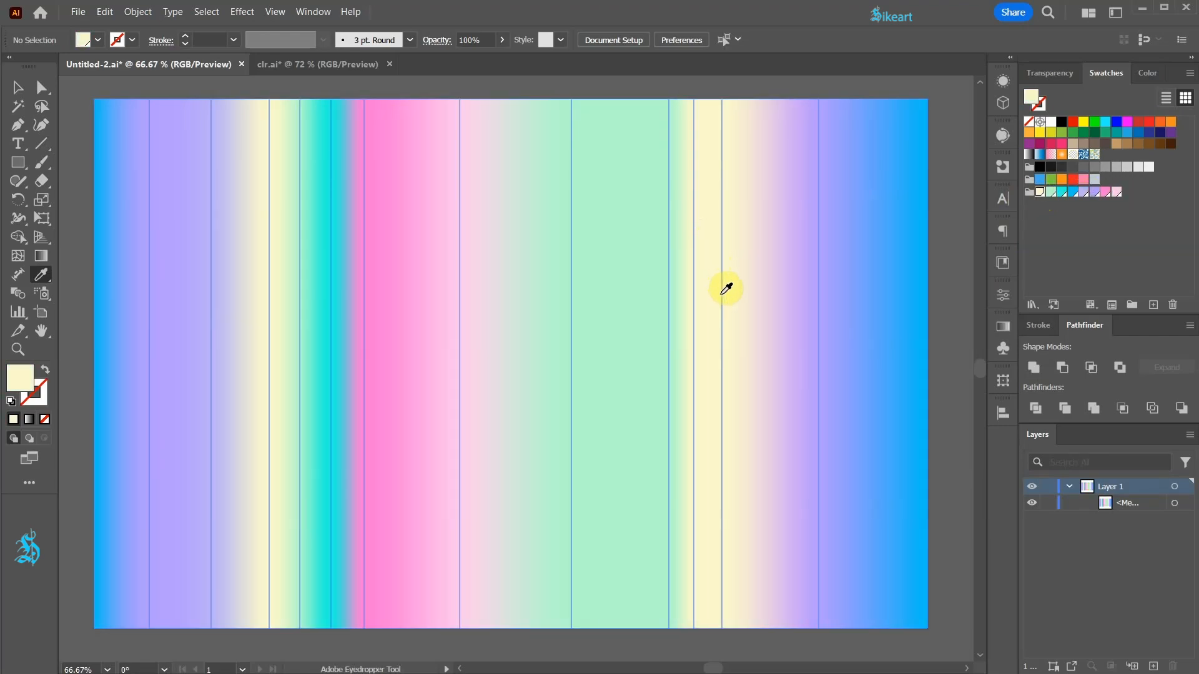
# Lasso the points of the hot pink mesh line and nudge them right to widen the transition from turquoise.
pyautogui.keyDown('ctrl'); pyautogui.click(269, 155); pyautogui.keyUp('ctrl')
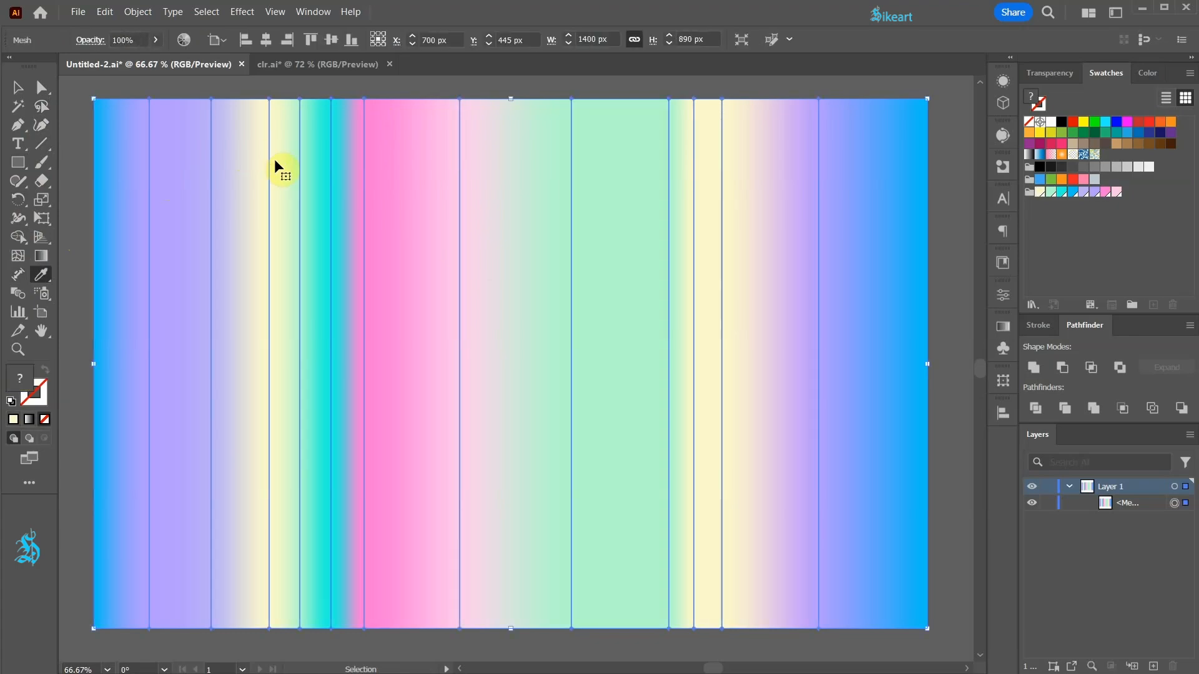
pyautogui.press('q')
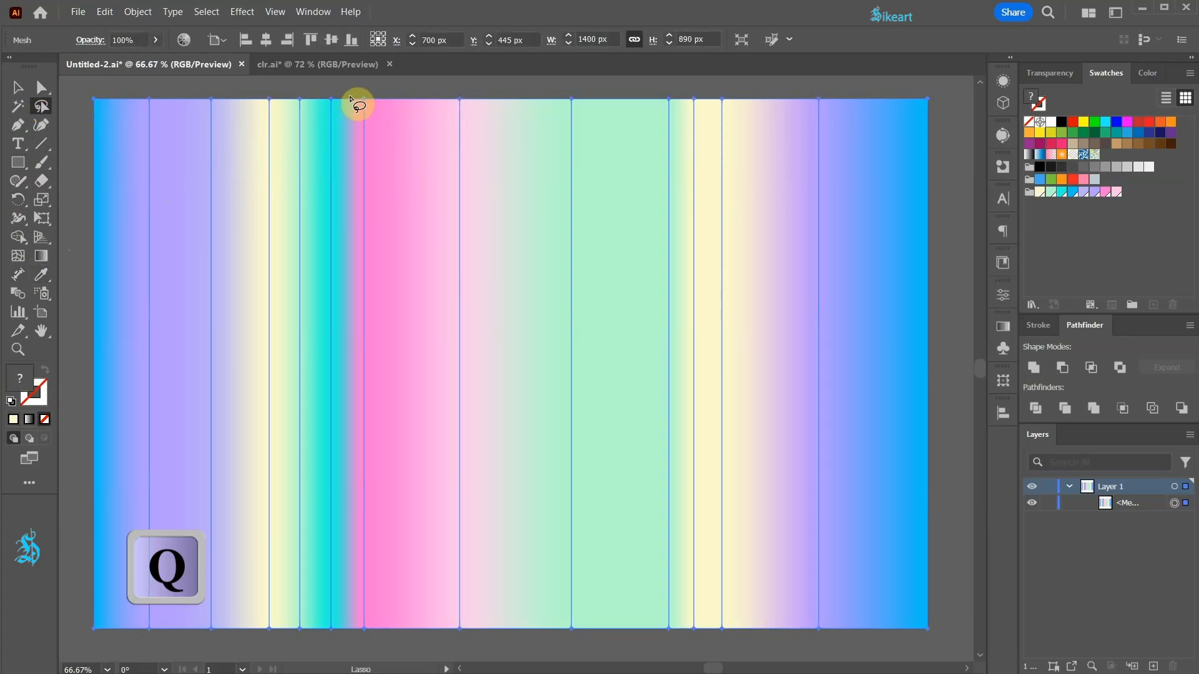
pyautogui.moveTo(378, 84)
pyautogui.mouseDown()
pyautogui.moveTo(346, 518)
pyautogui.moveTo(362, 652)
pyautogui.moveTo(382, 638)
pyautogui.moveTo(387, 214)
pyautogui.moveTo(369, 88)
pyautogui.mouseUp()
pyautogui.scroll(-1, 437, 206)
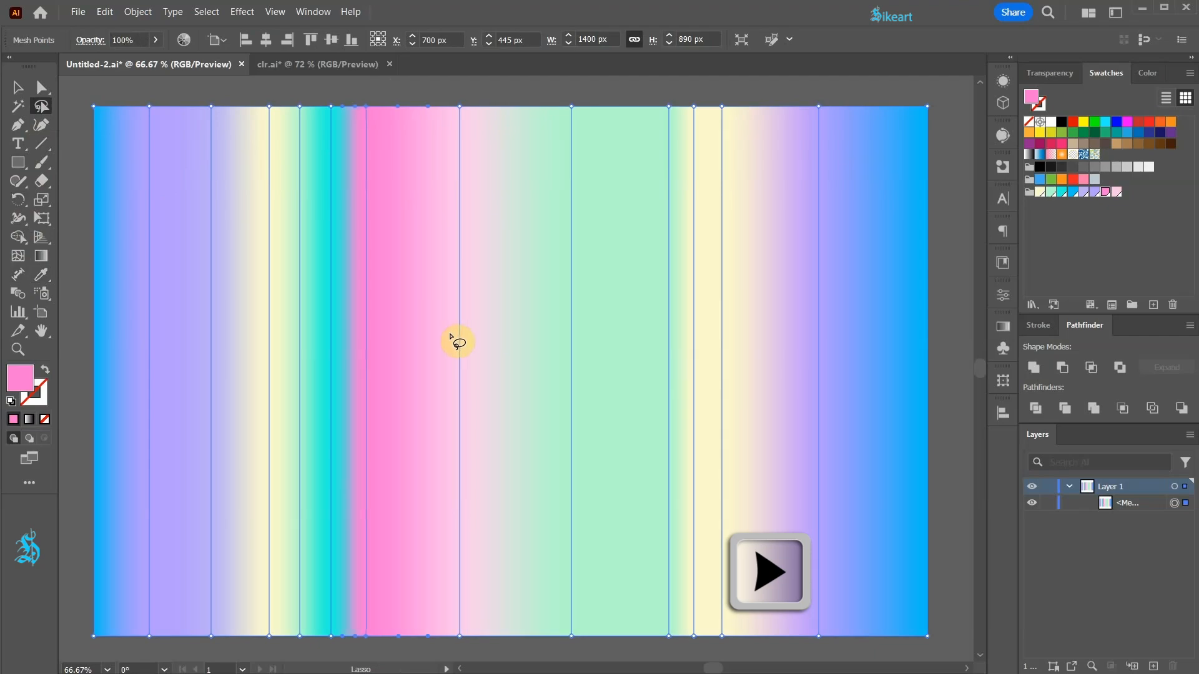
pyautogui.hotkey('shift', 'Right')
pyautogui.hotkey('shift', 'Right')
pyautogui.hotkey('shift', 'Right')
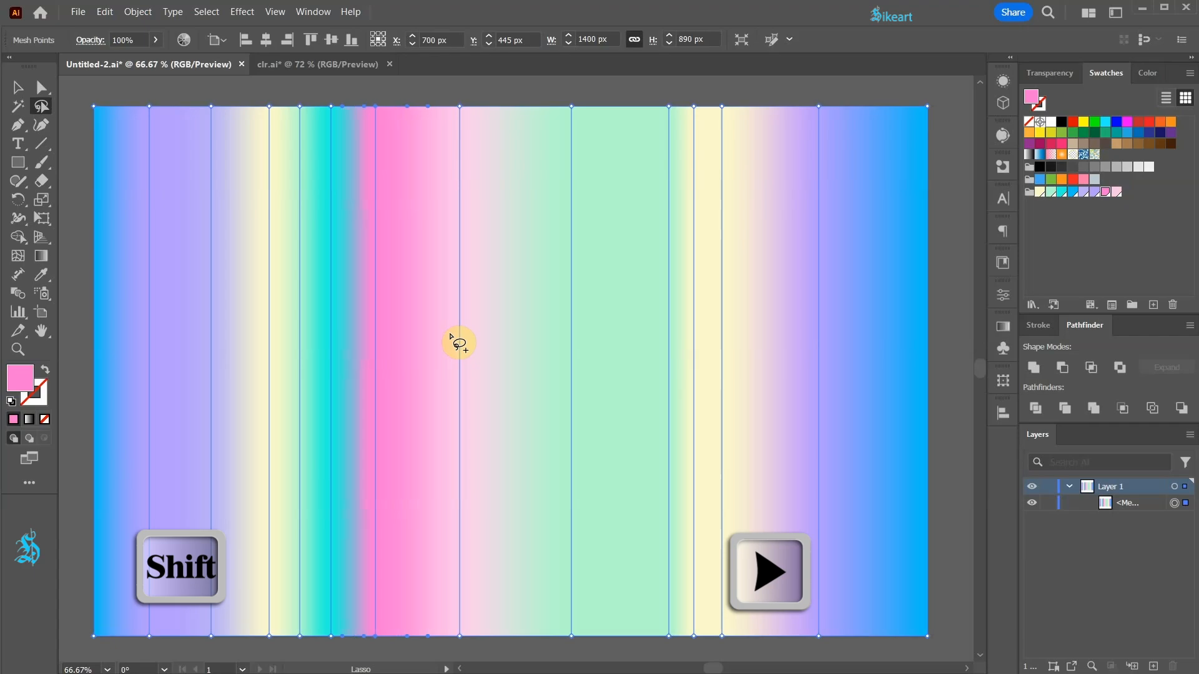
pyautogui.hotkey('shift', 'Right')
pyautogui.hotkey('shift', 'Right')
pyautogui.hotkey('shift', 'Right')
pyautogui.hotkey('shift', 'Right')
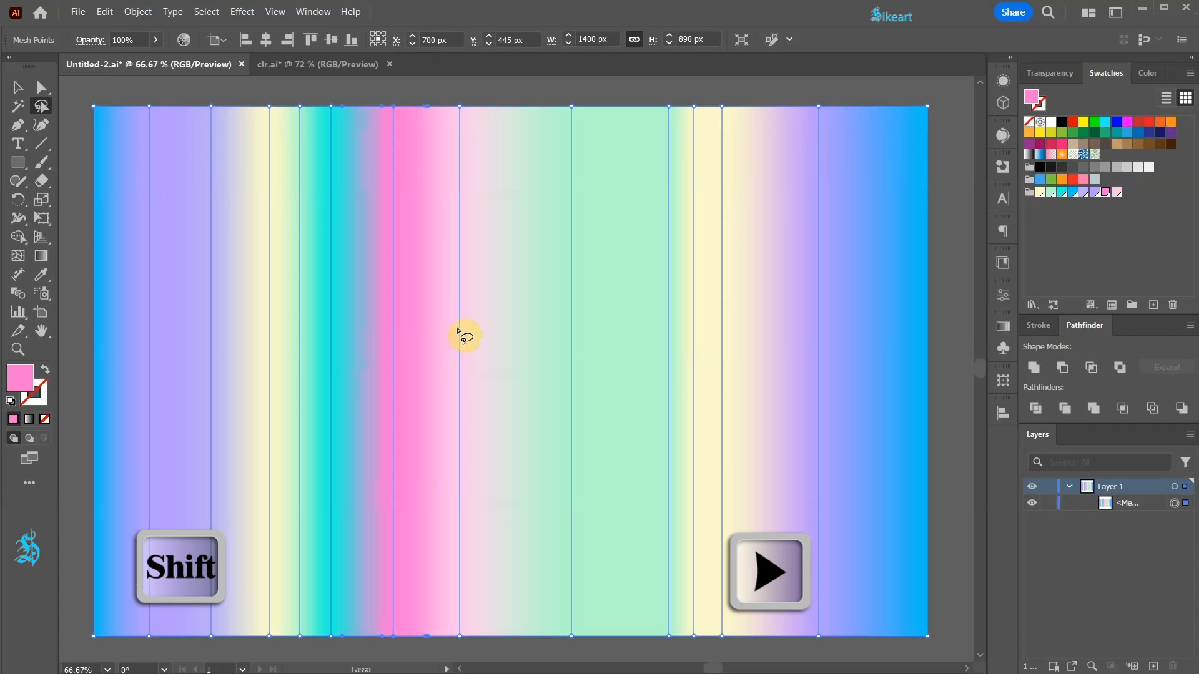
# Enlarge the whole mesh from its center beyond the artboard to about 1650 × 1049 px.
pyautogui.scroll(-1, 508, 268)
pyautogui.press('v')
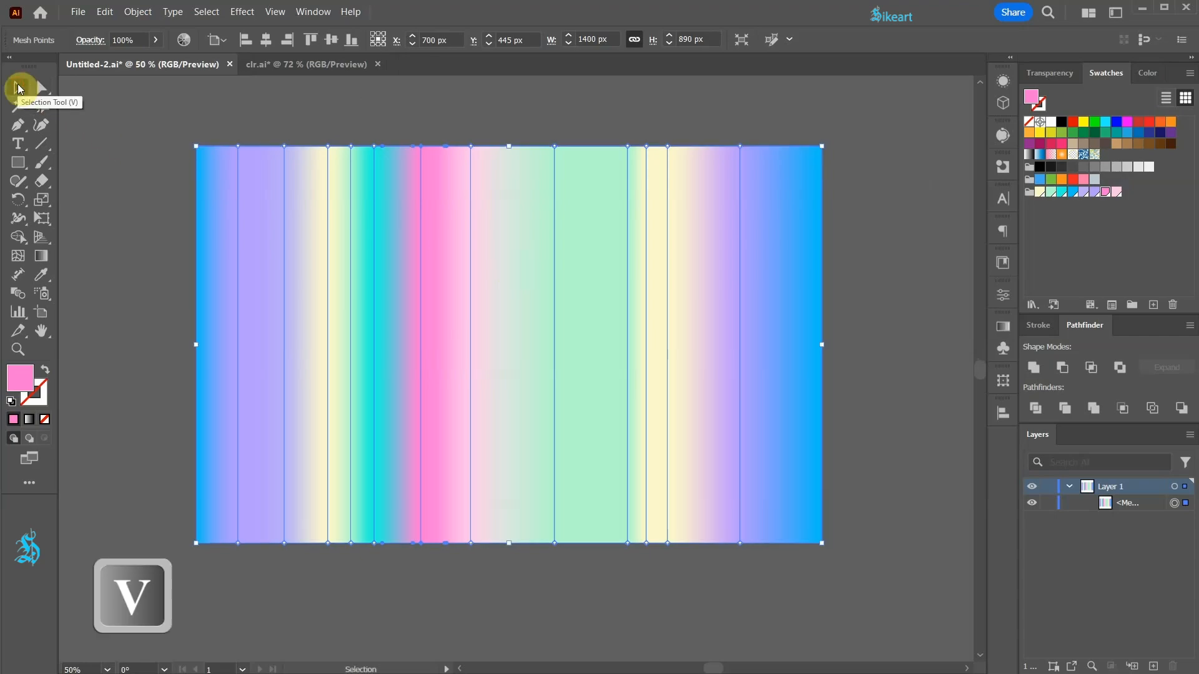
pyautogui.click(139, 115)
pyautogui.click(228, 161)
pyautogui.moveTo(822, 544); pyautogui.dragTo(879, 587)
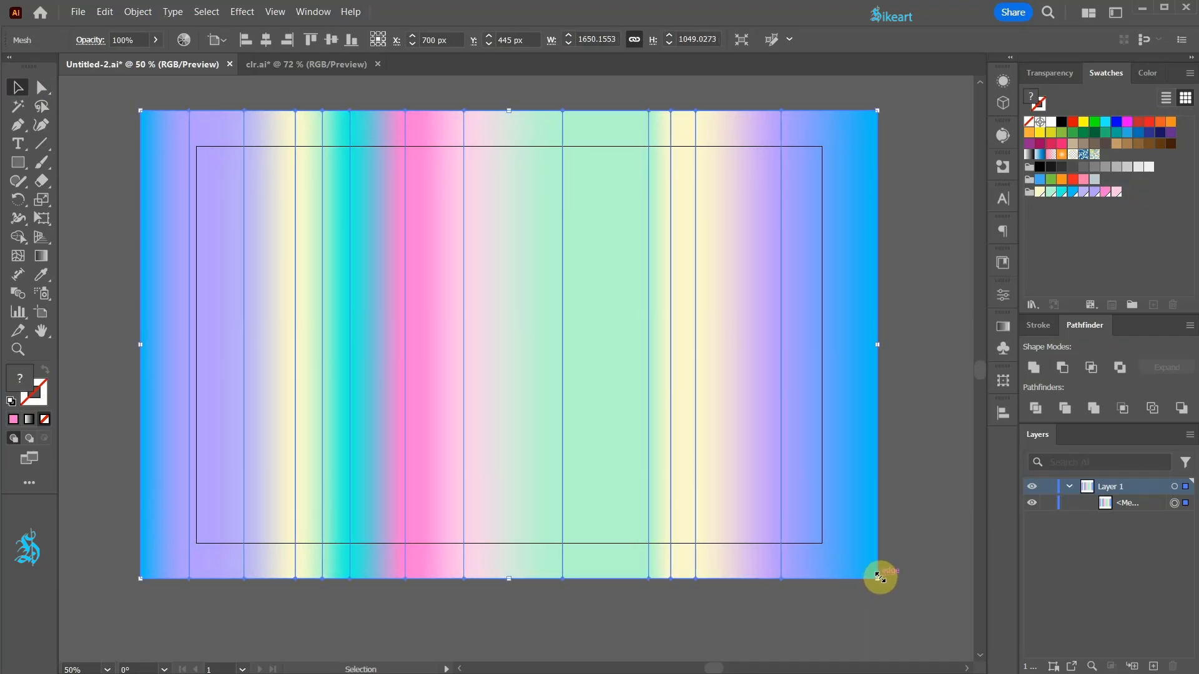
# Set the Warp tool's brush to 600 px width and height, and push the middle of the mesh bands to the right in curves.
pyautogui.moveTo(23, 216); pyautogui.dragTo(92, 238)
pyautogui.click(98, 238)
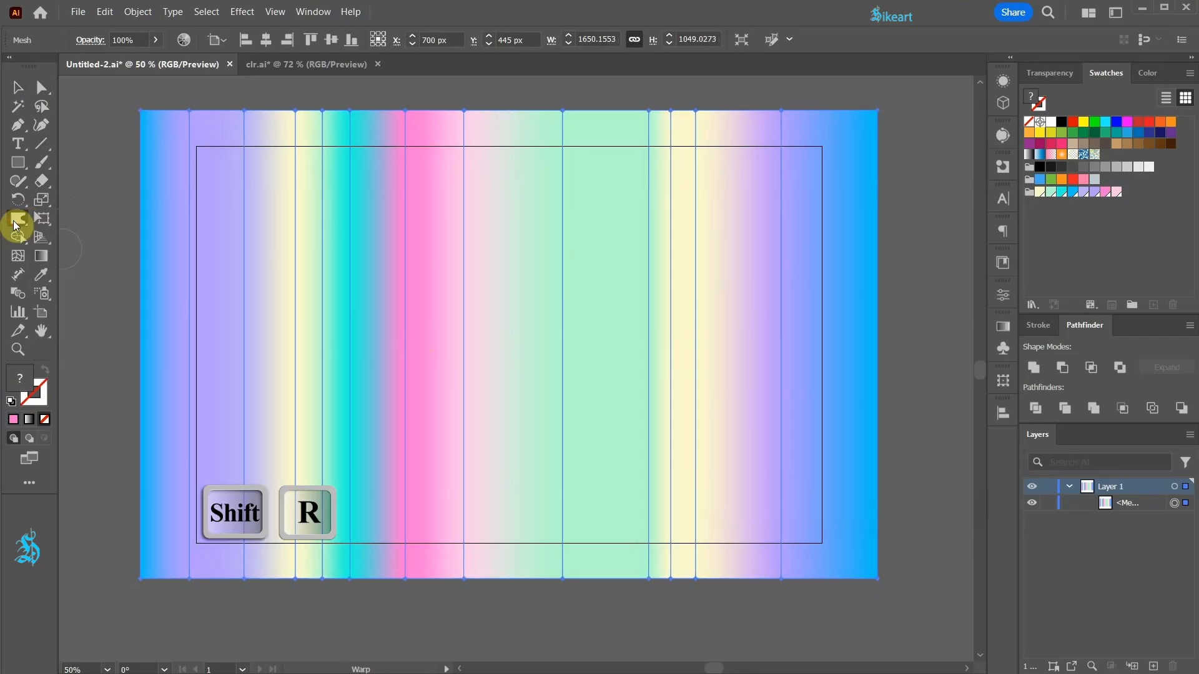
pyautogui.doubleClick(18, 221)
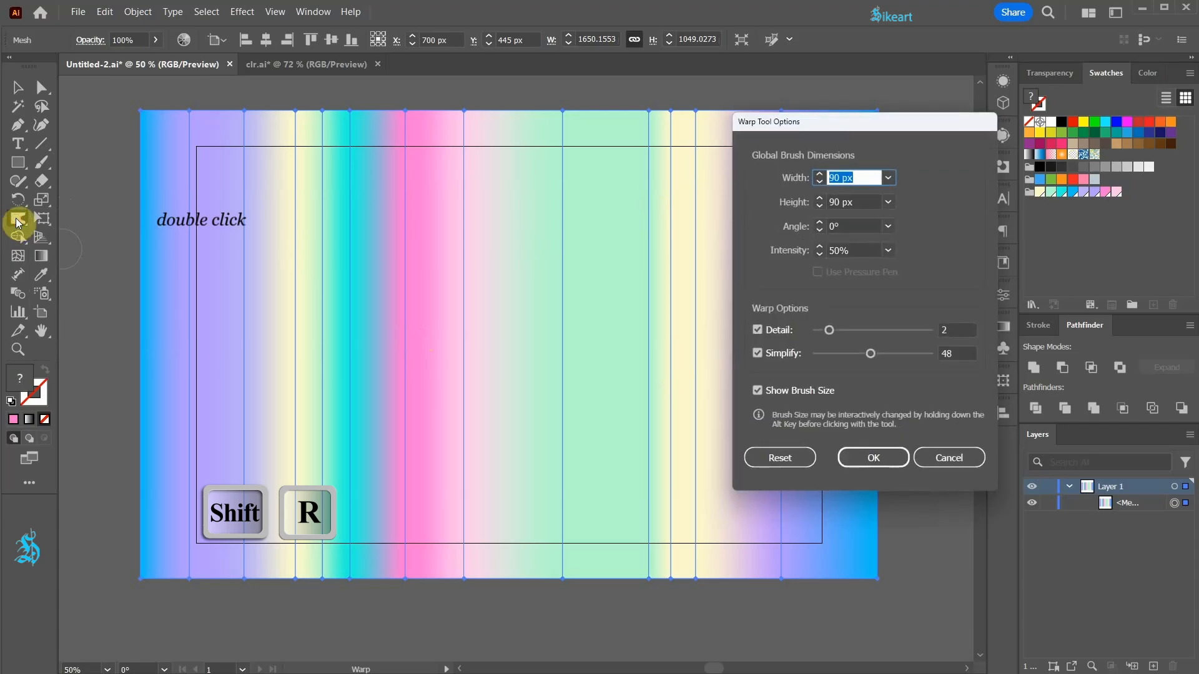
pyautogui.click(832, 176)
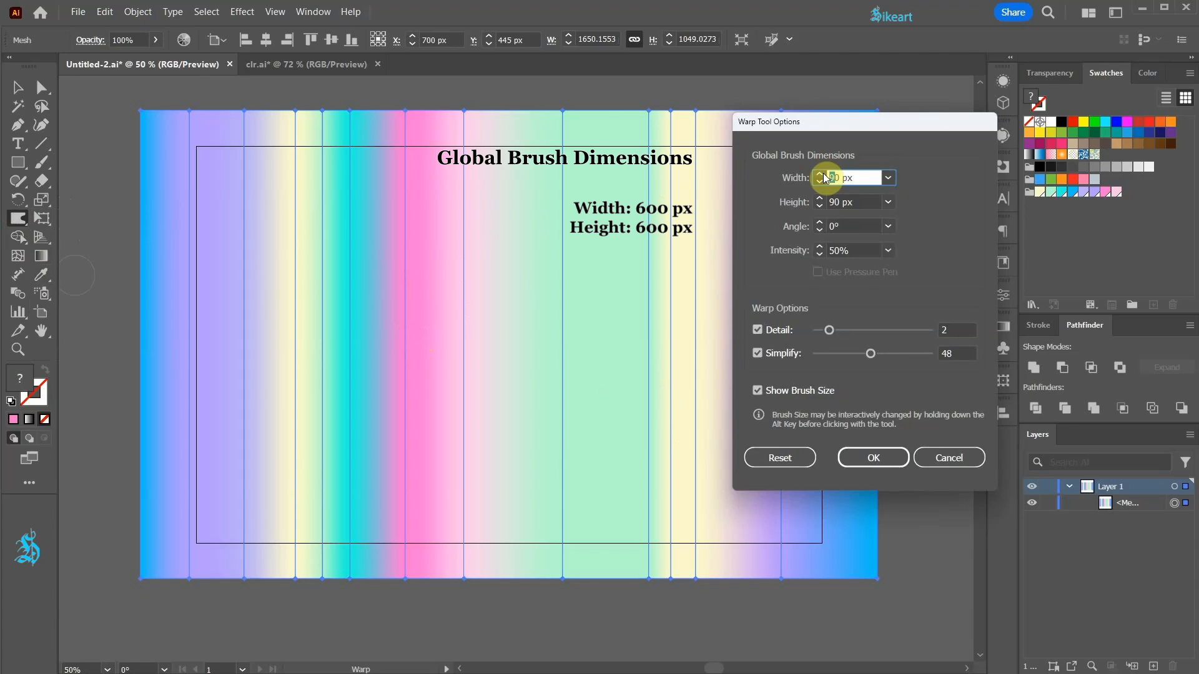
pyautogui.write('0')
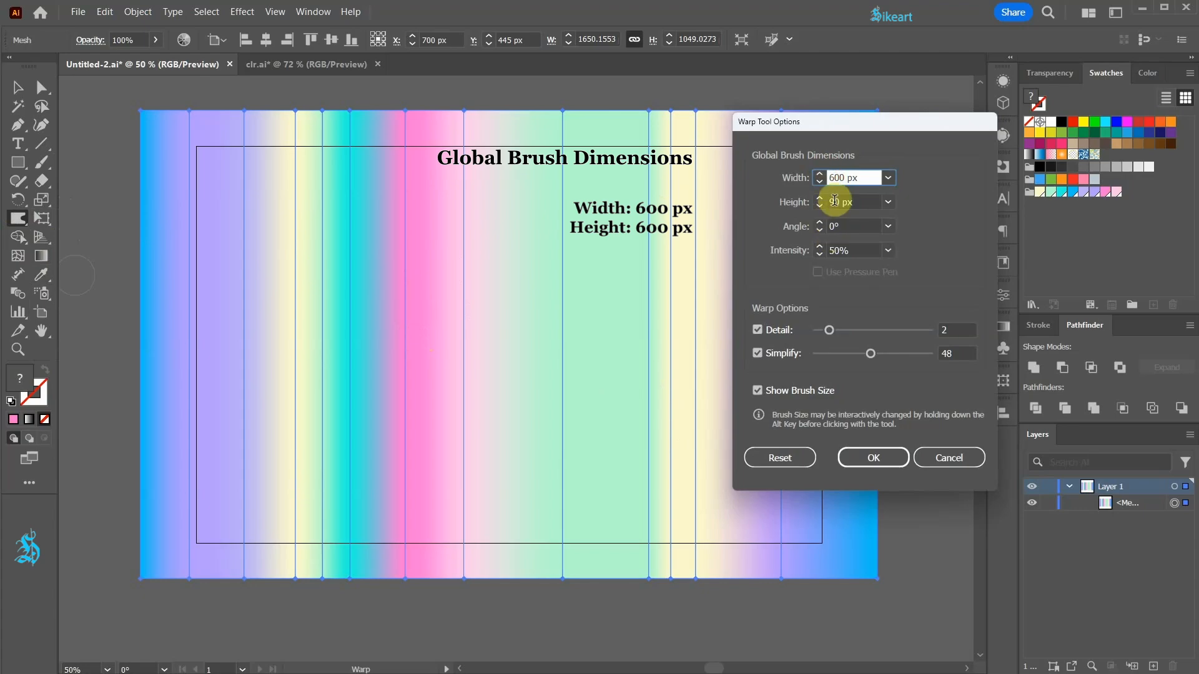
pyautogui.click(835, 200)
pyautogui.press('BackSpace')
pyautogui.write('60')
pyautogui.click(873, 457)
pyautogui.scroll(-1, 402, 361)
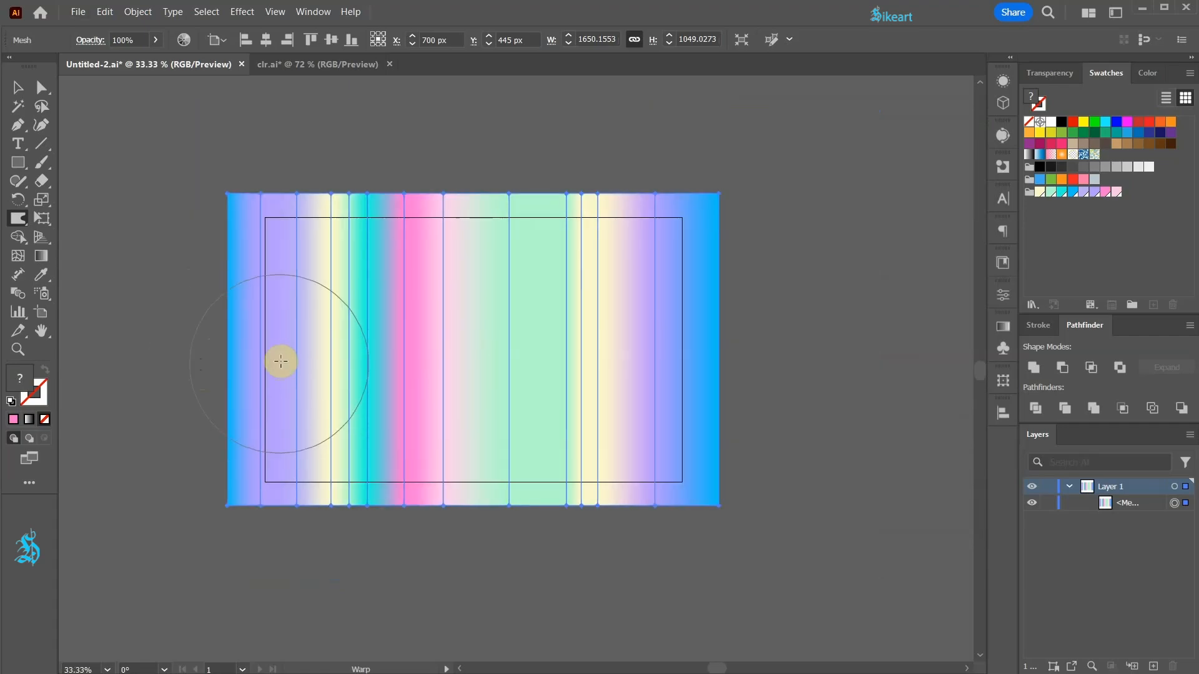
pyautogui.moveTo(302, 343)
pyautogui.mouseDown()
pyautogui.moveTo(425, 319)
pyautogui.moveTo(548, 316)
pyautogui.moveTo(699, 354)
pyautogui.moveTo(851, 354)
pyautogui.mouseUp()
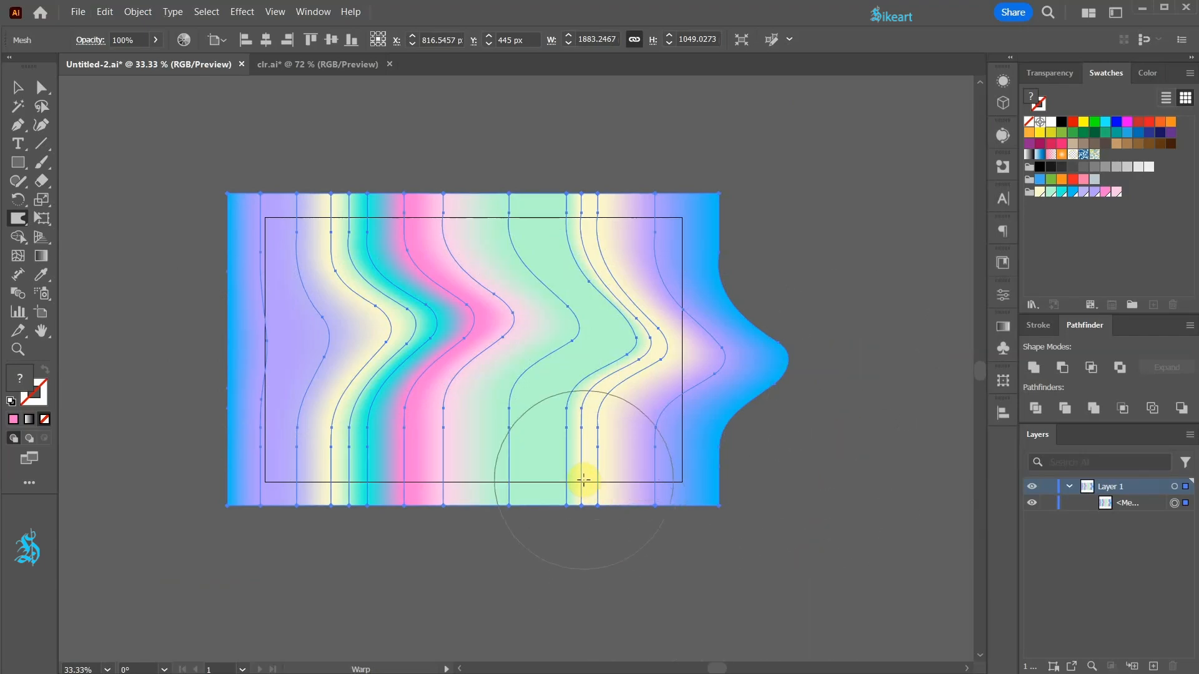
# Set the Warp brush to 400 px width and height, and distort the mesh's lower, left and upper edges into waves.
pyautogui.doubleClick(19, 219)
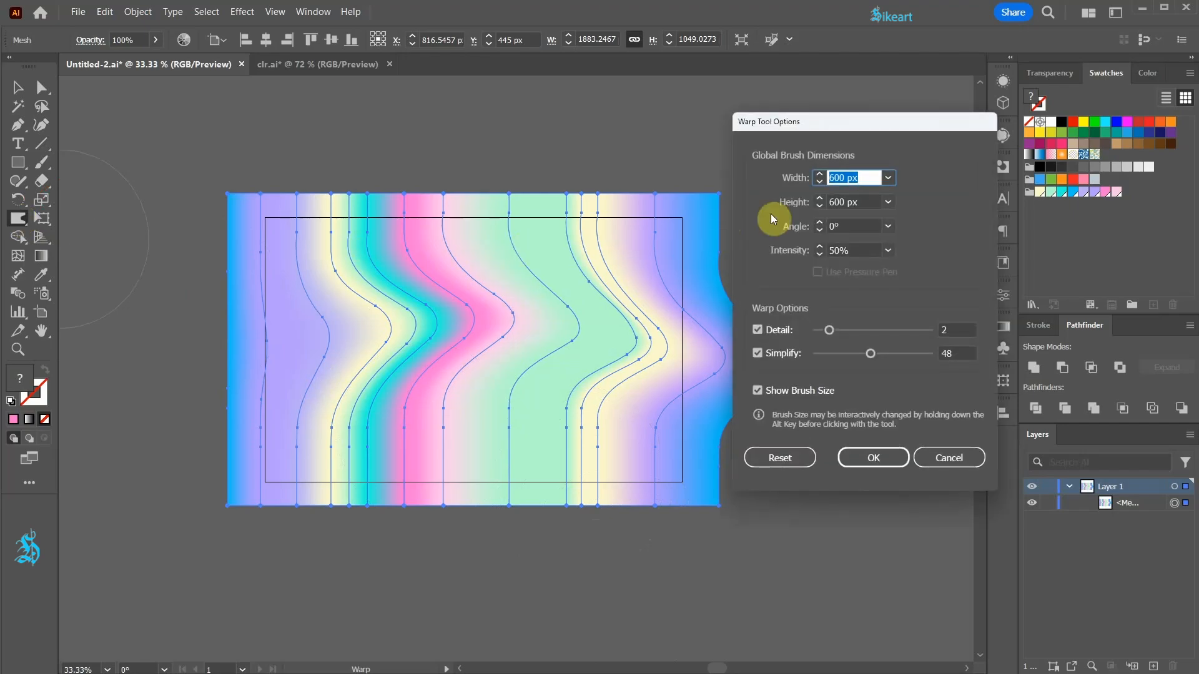
pyautogui.moveTo(833, 183)
pyautogui.mouseDown()
pyautogui.moveTo(826, 176)
pyautogui.moveTo(829, 201)
pyautogui.mouseUp()
pyautogui.write('4')
pyautogui.click(873, 458)
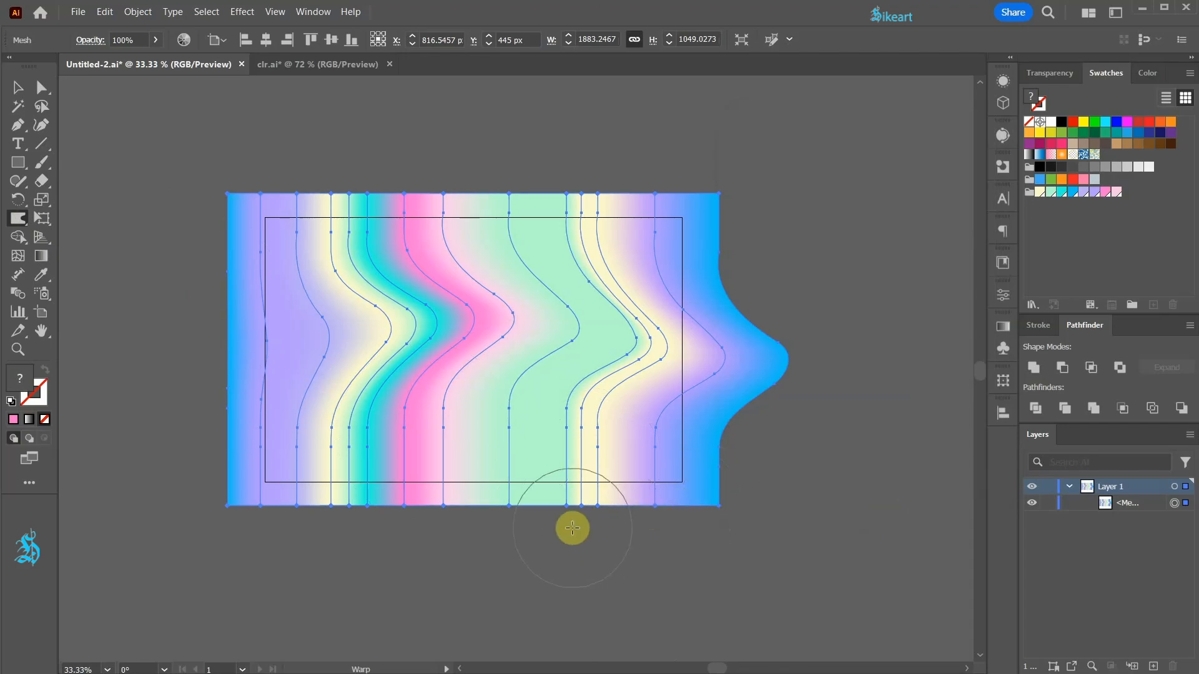
pyautogui.moveTo(455, 458)
pyautogui.mouseDown()
pyautogui.moveTo(436, 508)
pyautogui.moveTo(469, 508)
pyautogui.moveTo(517, 535)
pyautogui.moveTo(552, 593)
pyautogui.mouseUp()
pyautogui.moveTo(324, 500)
pyautogui.mouseDown()
pyautogui.moveTo(169, 530)
pyautogui.moveTo(134, 519)
pyautogui.mouseUp()
pyautogui.moveTo(231, 210)
pyautogui.mouseDown()
pyautogui.moveTo(222, 200)
pyautogui.moveTo(297, 153)
pyautogui.moveTo(672, 132)
pyautogui.moveTo(718, 150)
pyautogui.mouseUp()
# Preview the artwork in Trim View, and pull the mesh's left bands further outward with the Warp tool.
pyautogui.click(275, 12)
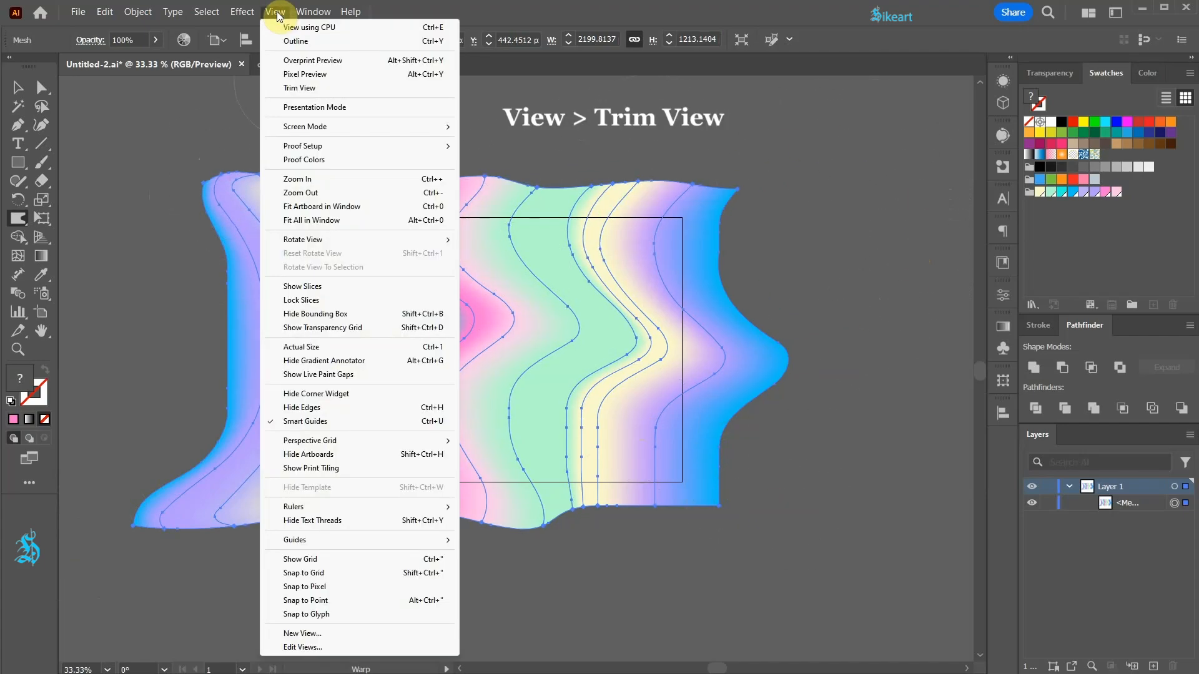
pyautogui.click(308, 88)
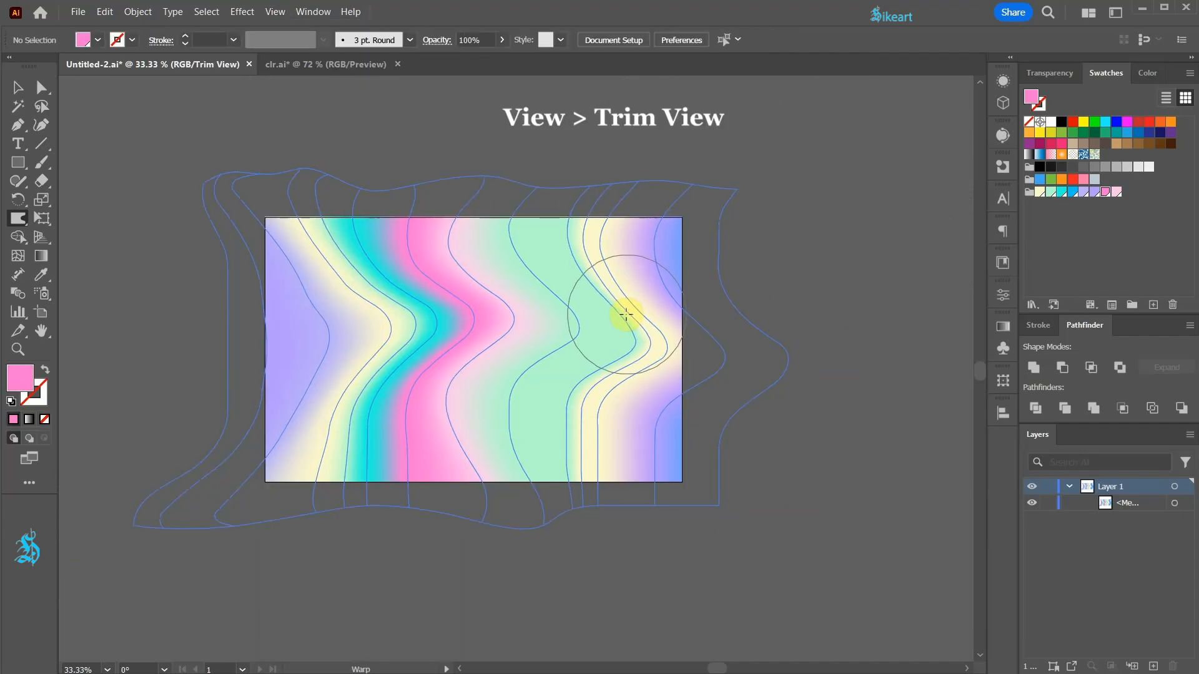
pyautogui.moveTo(635, 299)
pyautogui.mouseDown()
pyautogui.moveTo(602, 307)
pyautogui.moveTo(615, 309)
pyautogui.mouseUp()
pyautogui.moveTo(799, 432); pyautogui.dragTo(618, 334)
pyautogui.moveTo(487, 268); pyautogui.dragTo(250, 267)
pyautogui.moveTo(341, 466); pyautogui.dragTo(241, 448)
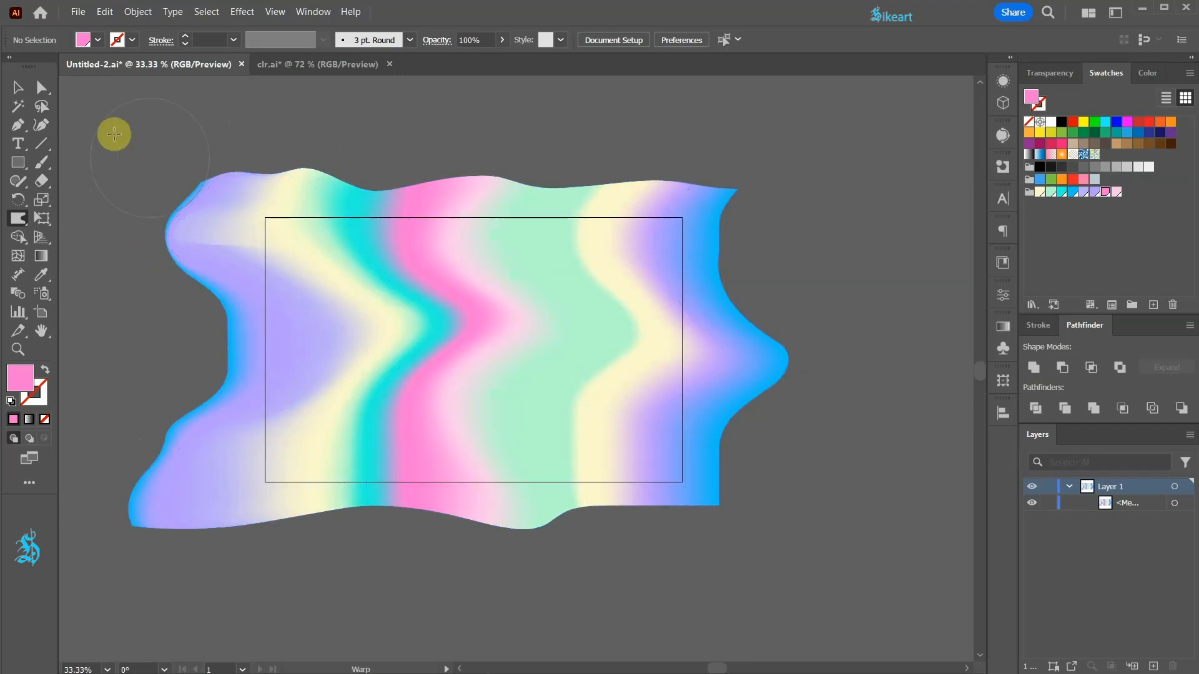
# Lasso the middle points of the light pink mesh line and nudge them right to widen the pink band.
pyautogui.press('q')
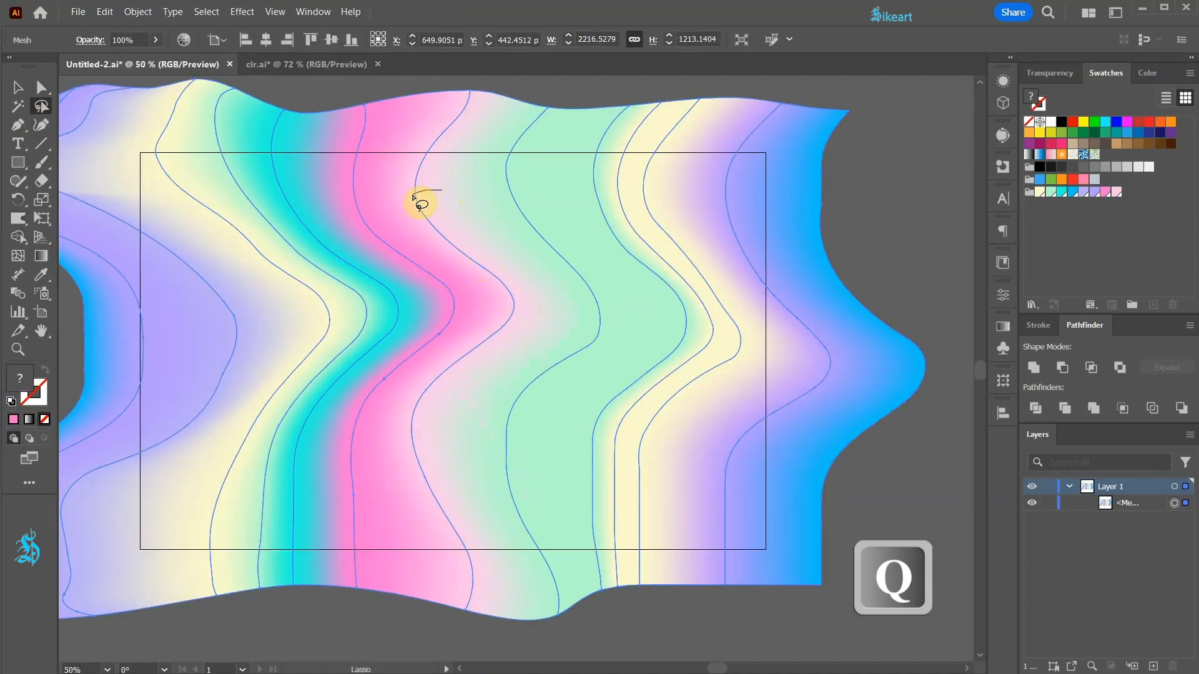
pyautogui.moveTo(412, 197)
pyautogui.mouseDown()
pyautogui.moveTo(412, 223)
pyautogui.moveTo(476, 281)
pyautogui.moveTo(478, 323)
pyautogui.moveTo(409, 380)
pyautogui.mouseUp()
pyautogui.moveTo(554, 282); pyautogui.dragTo(437, 187)
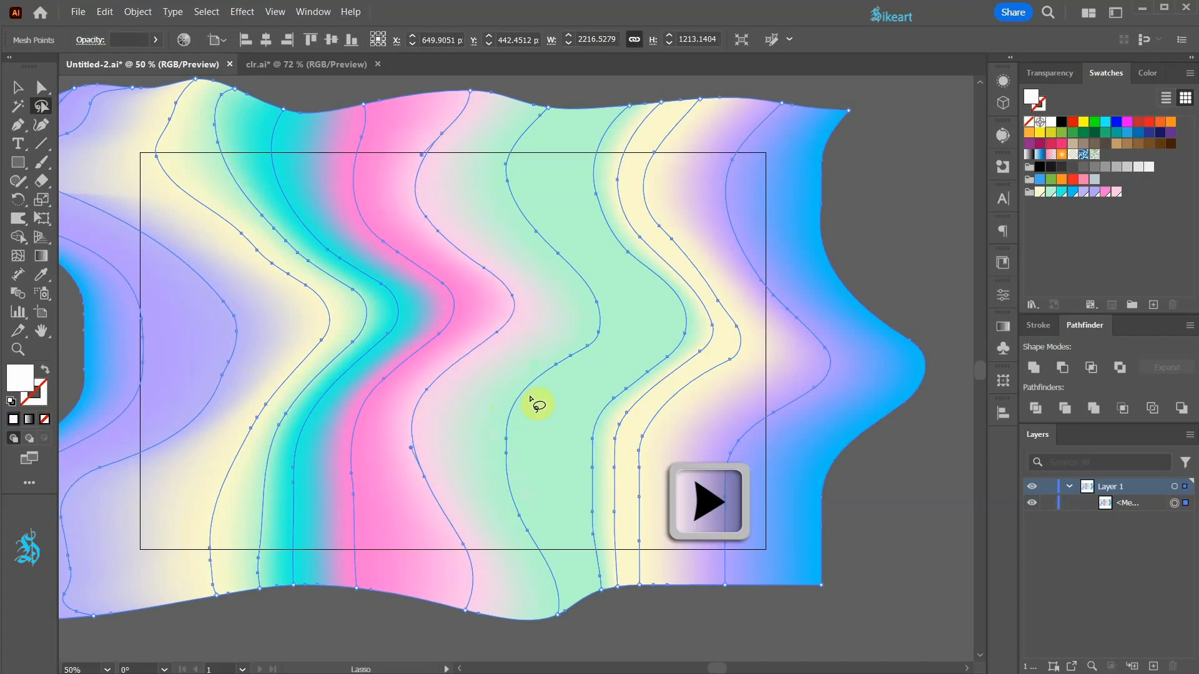
pyautogui.hotkey('shift', 'Right')
pyautogui.hotkey('shift', 'Right')
pyautogui.hotkey('shift', 'Right')
pyautogui.hotkey('shift', 'Right')
pyautogui.hotkey('shift', 'Right')
pyautogui.hotkey('shift', 'Right')
pyautogui.hotkey('shift', 'Right')
pyautogui.hotkey('shift', 'Right')
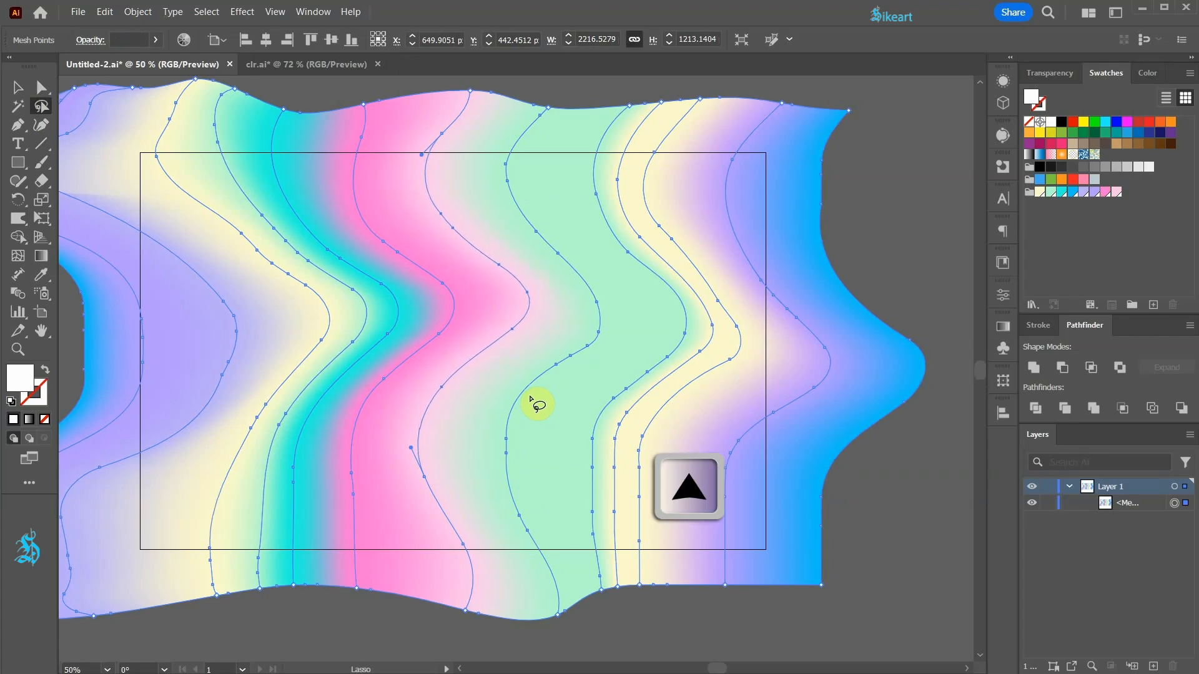
# Lasso the middle points of the rightmost cream mesh line, nudge them right and deselect the mesh.
pyautogui.moveTo(670, 191)
pyautogui.mouseDown()
pyautogui.moveTo(754, 306)
pyautogui.moveTo(830, 348)
pyautogui.mouseUp()
pyautogui.press('Right')
pyautogui.hotkey('ctrl', '-')
pyautogui.click(102, 168)
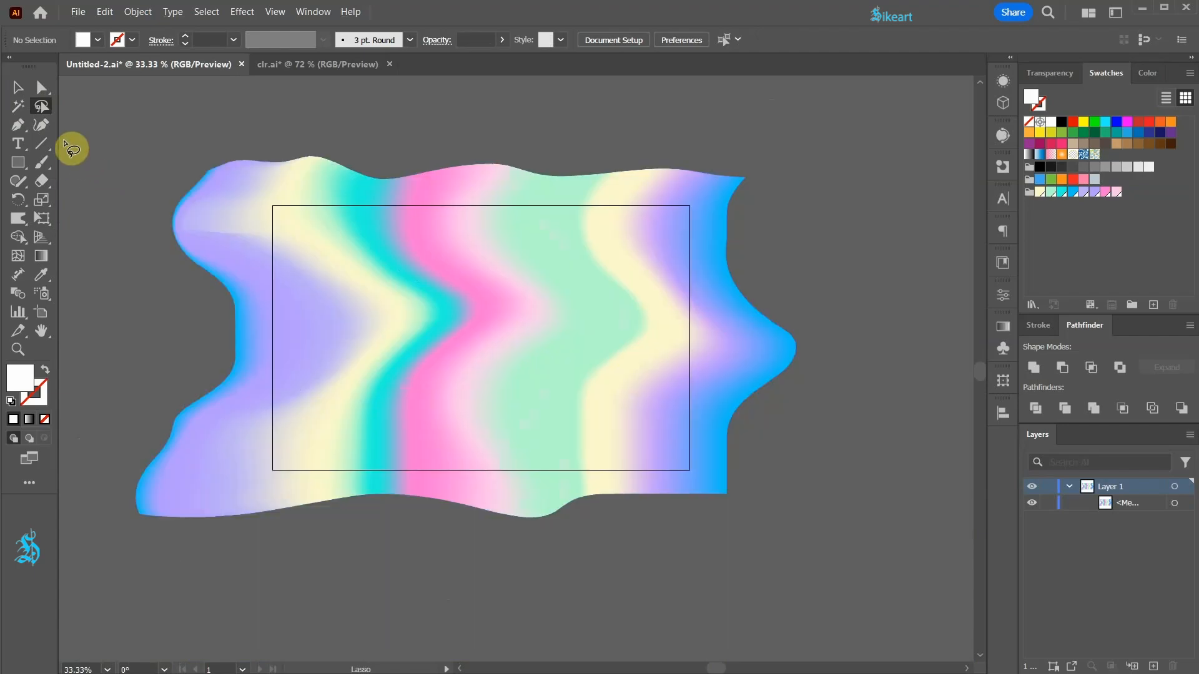
# Draw a black-filled rectangle covering the whole artboard.
pyautogui.press('m')
pyautogui.click(18, 163)
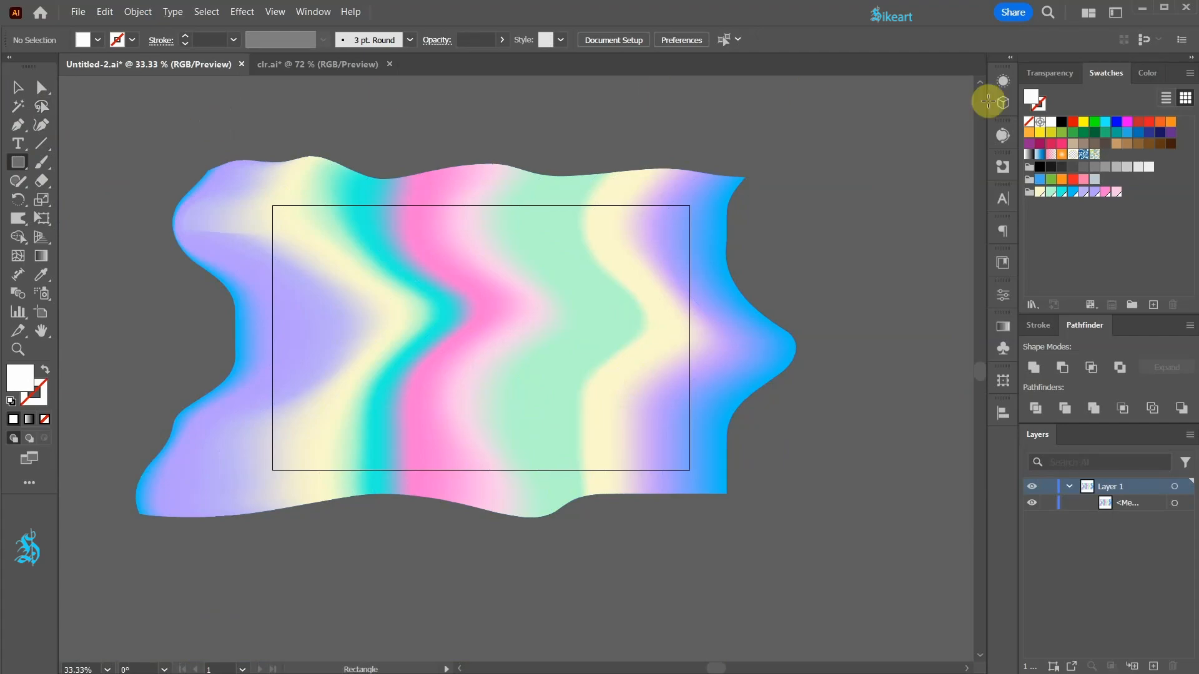
pyautogui.click(1061, 121)
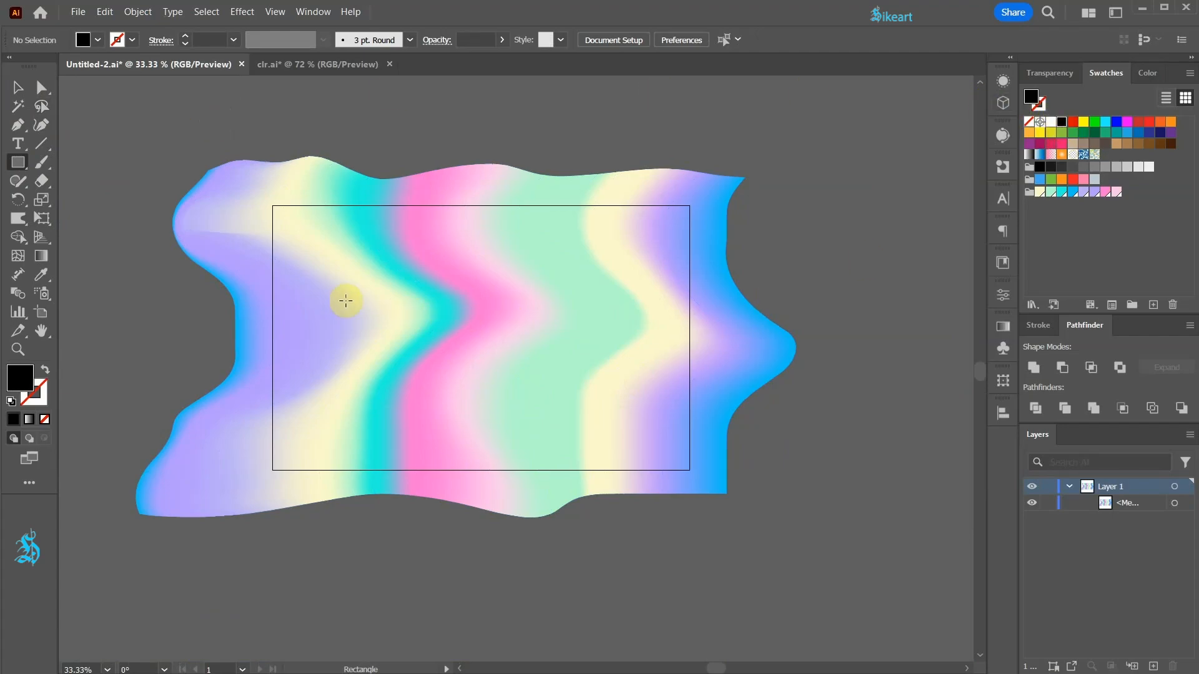
pyautogui.moveTo(270, 204); pyautogui.dragTo(690, 468)
# Apply the Note Paper sketch effect to the black rectangle with Image Balance 28, Graininess 12 and Relief 13.
pyautogui.hotkey('ctrl', '1')
pyautogui.press('v')
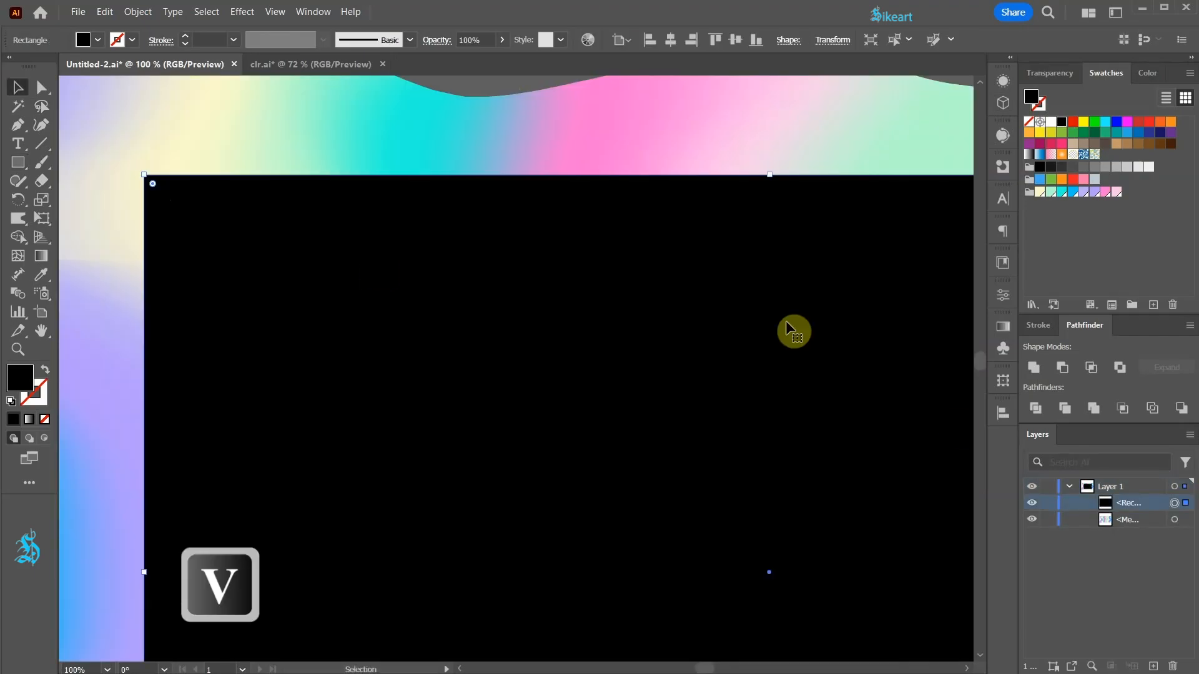
pyautogui.click(242, 12)
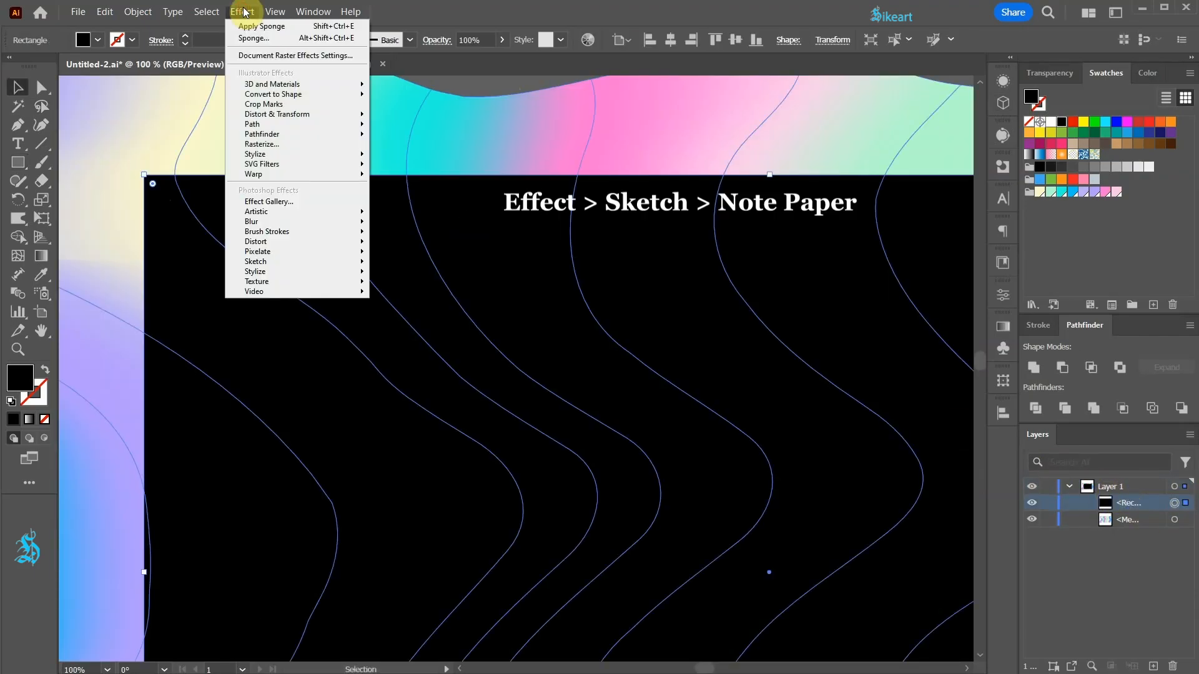
pyautogui.moveTo(312, 261)
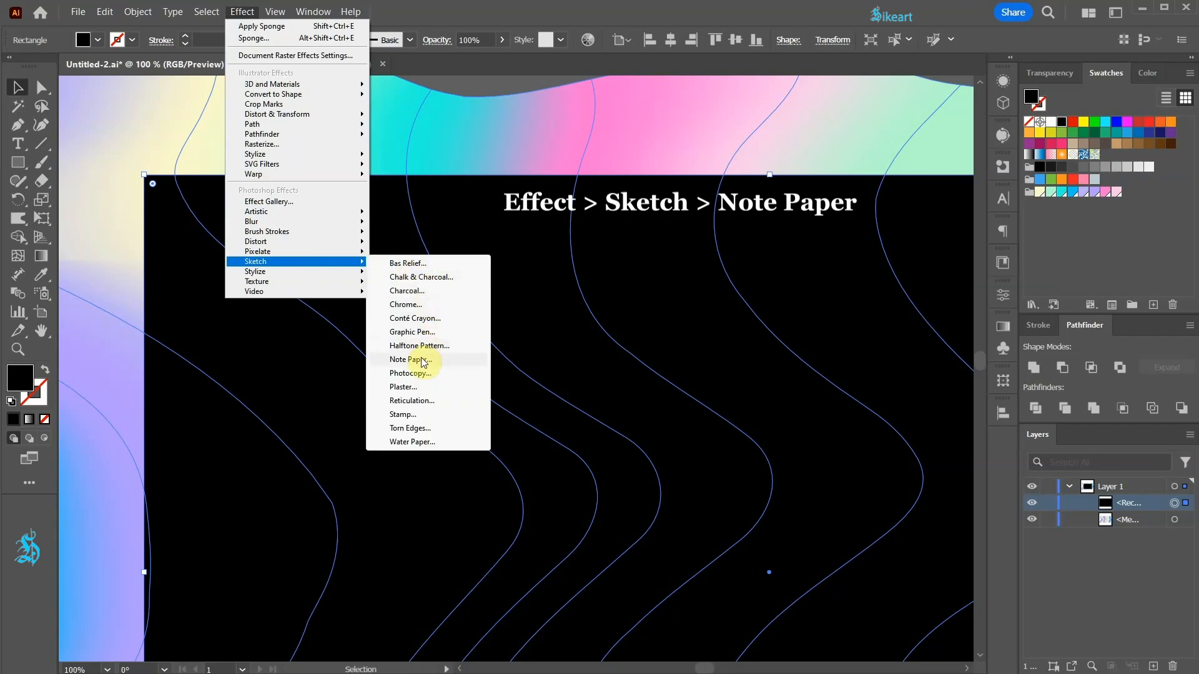
pyautogui.click(423, 361)
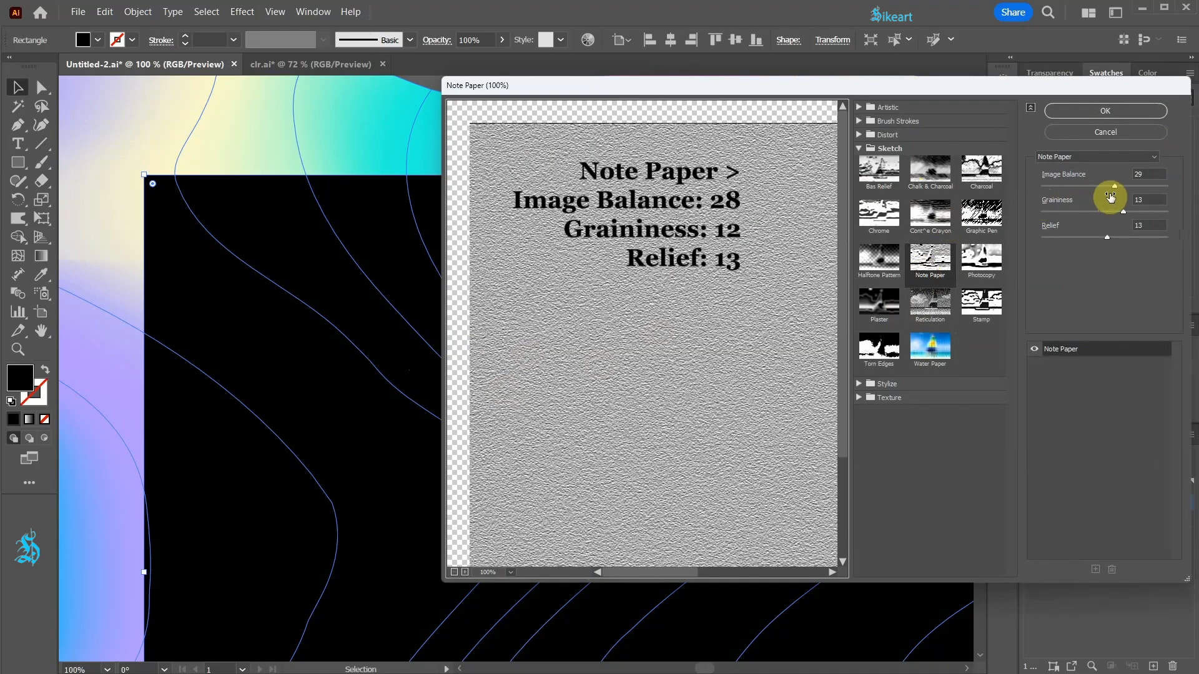
pyautogui.moveTo(1117, 189)
pyautogui.mouseDown()
pyautogui.moveTo(1147, 175)
pyautogui.moveTo(1115, 190)
pyautogui.mouseUp()
pyautogui.click(1114, 111)
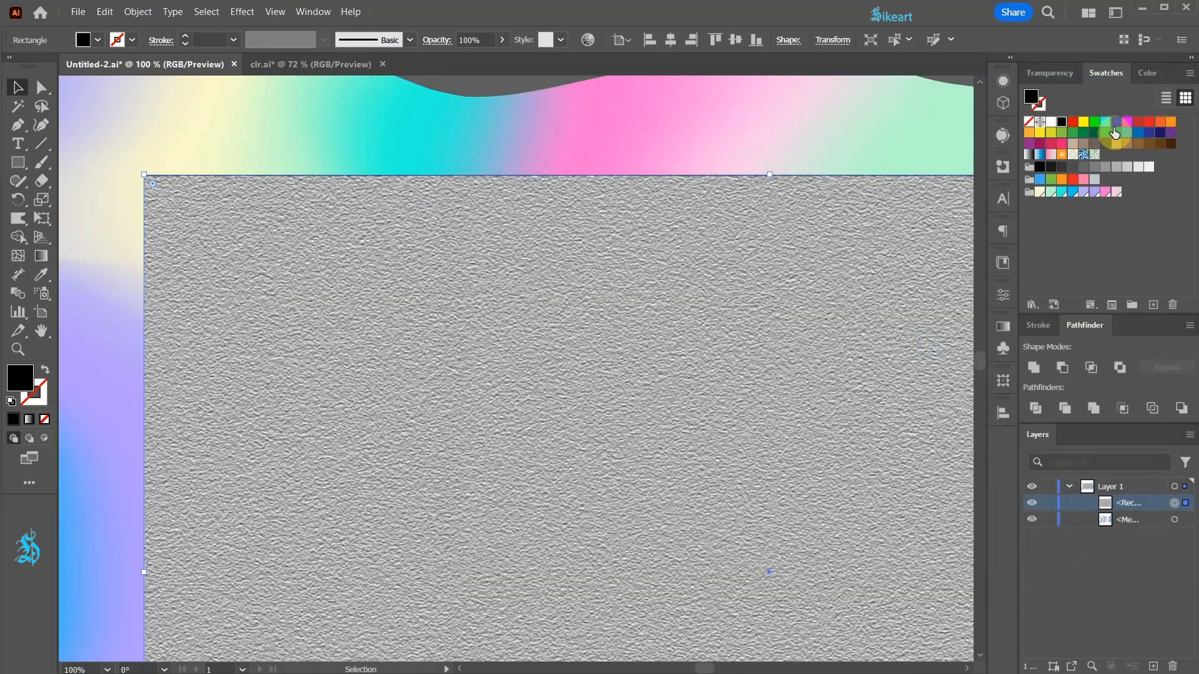
# Set the textured rectangle's opacity to 26% and preview the artwork in Trim View.
pyautogui.click(1069, 75)
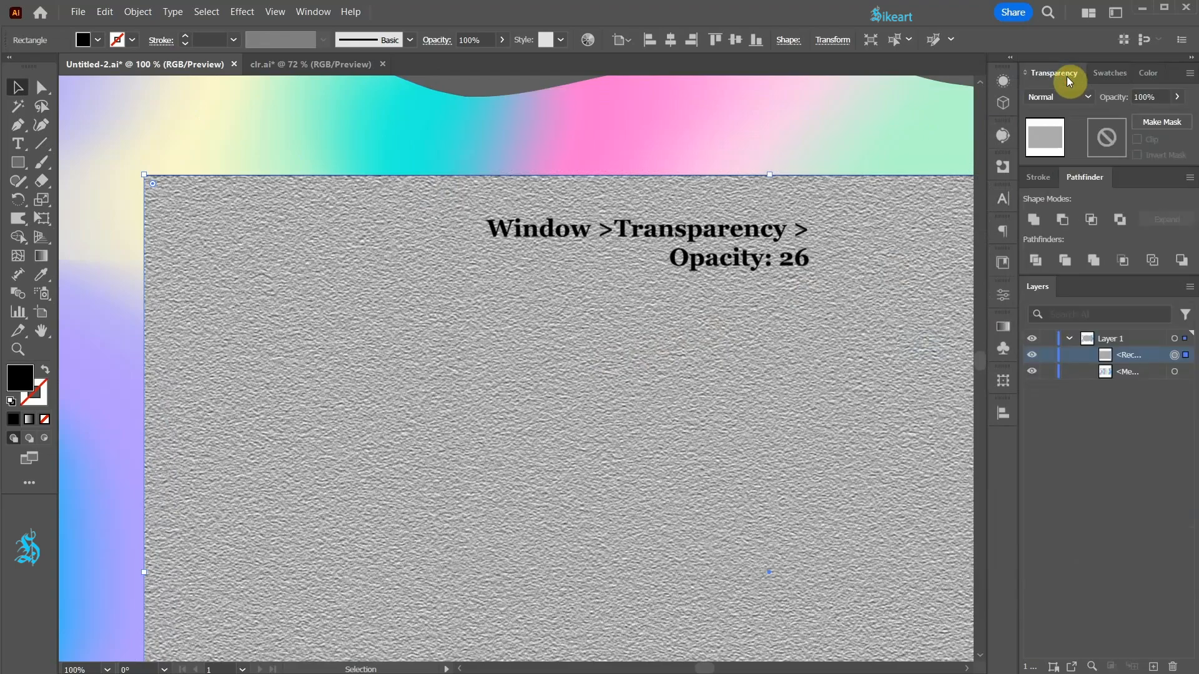
pyautogui.click(1176, 98)
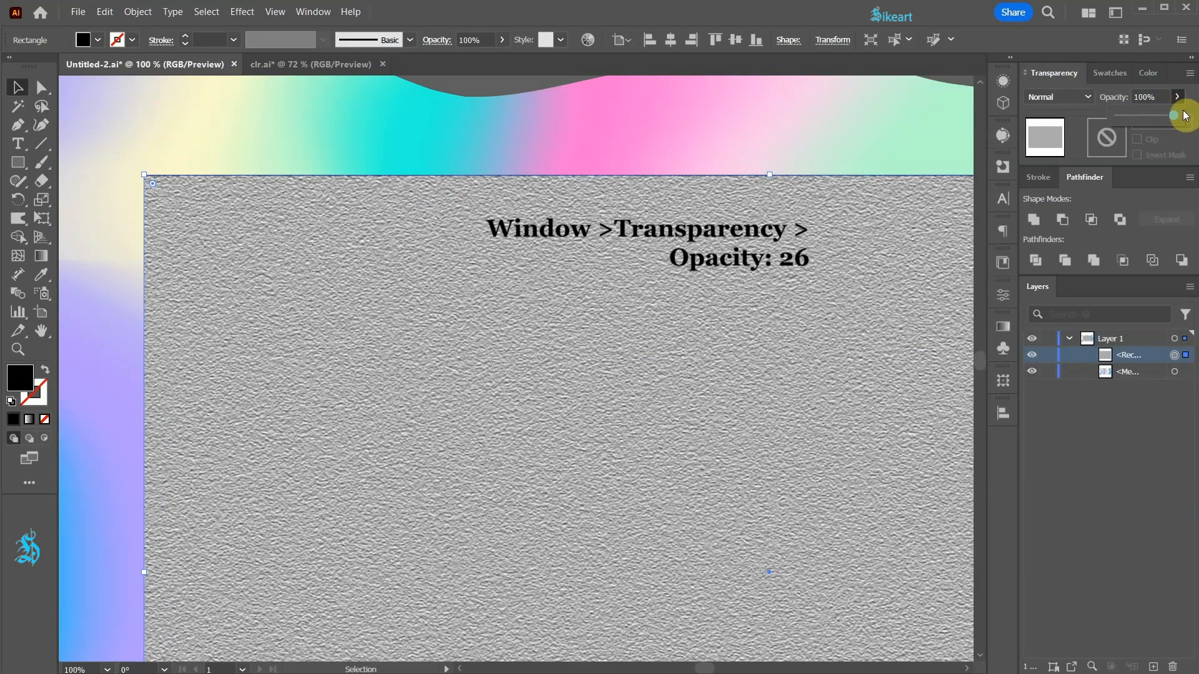
pyautogui.moveTo(1173, 116); pyautogui.dragTo(1132, 114)
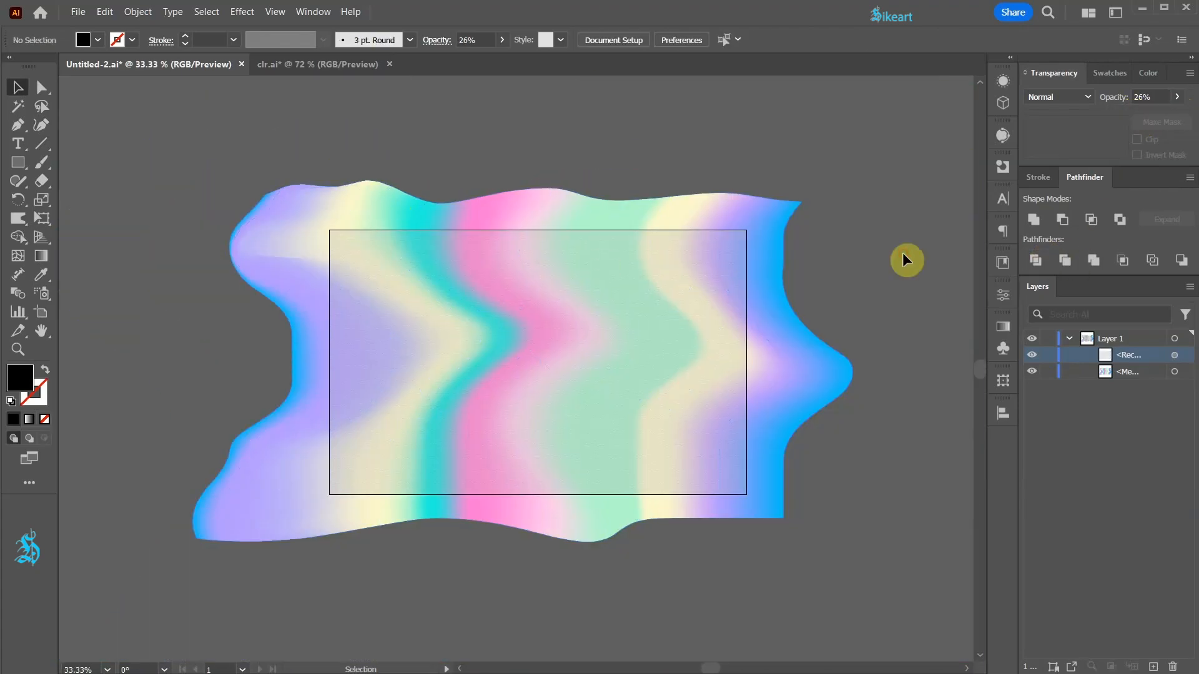
pyautogui.click(276, 12)
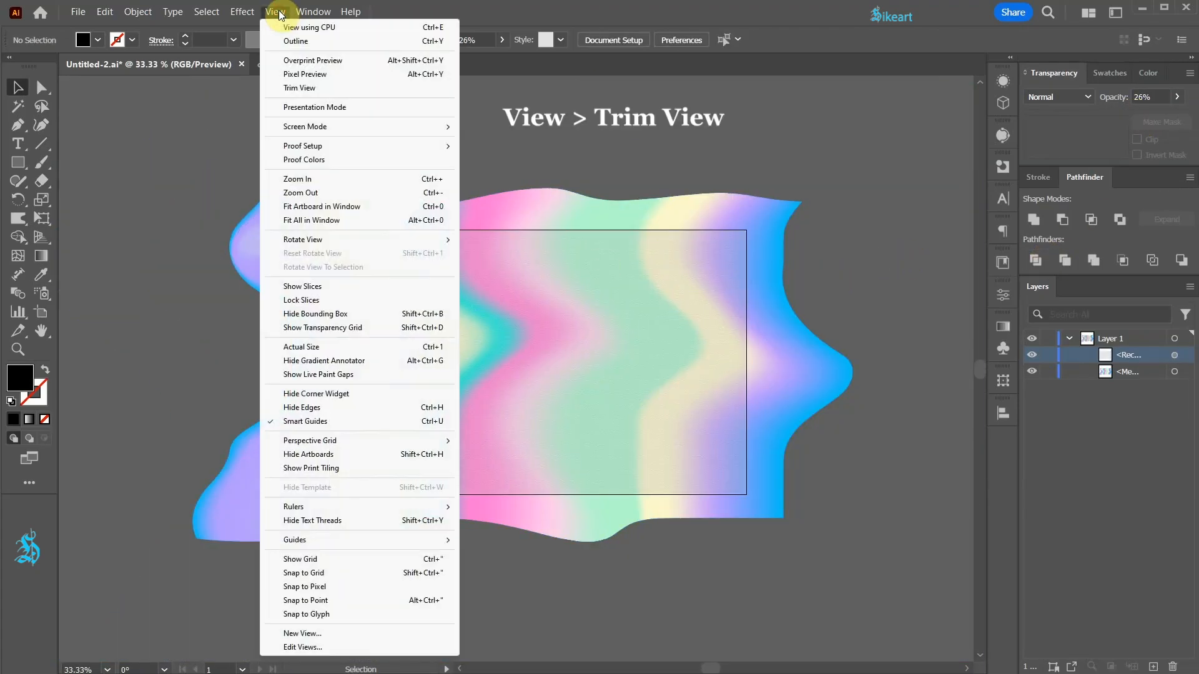
pyautogui.click(304, 88)
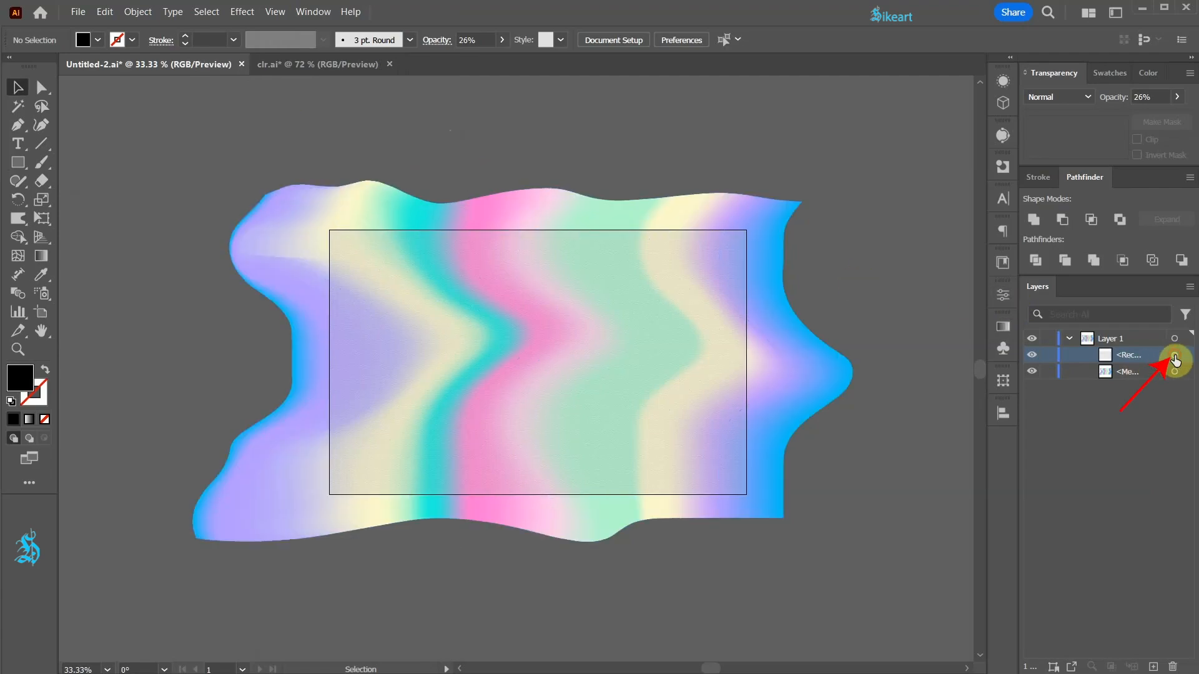
# Select the textured rectangle and paste a copy of it in front.
pyautogui.click(1175, 361)
pyautogui.hotkey('ctrl', 'c')
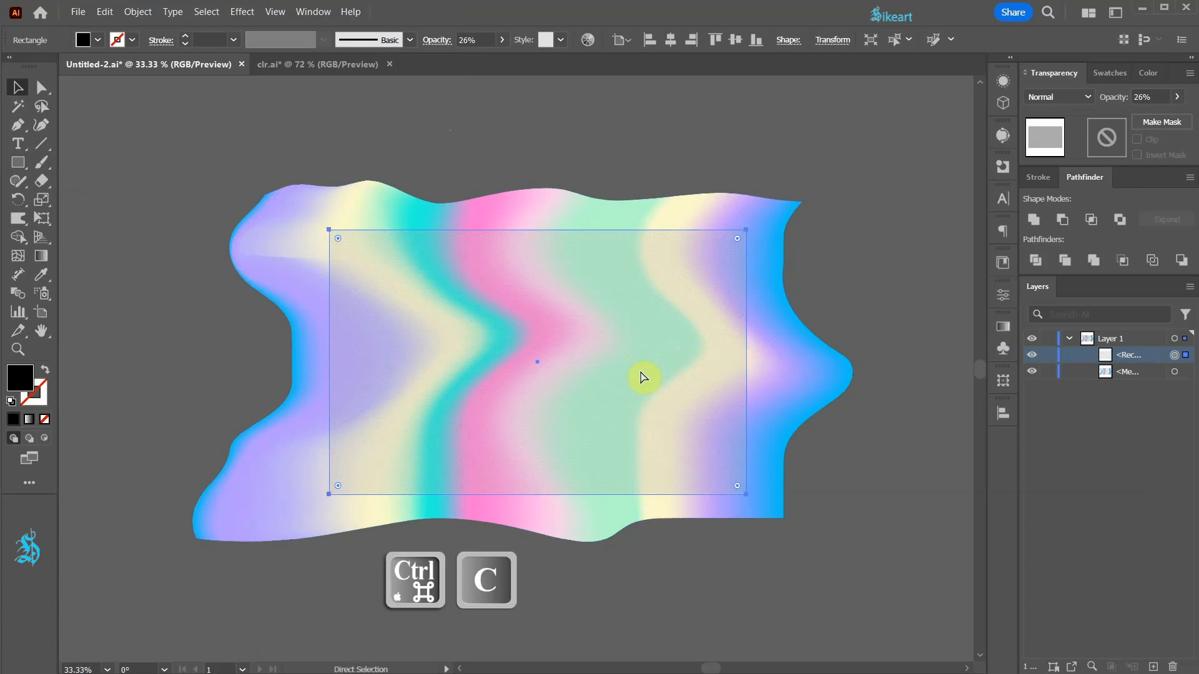
pyautogui.hotkey('ctrl', 'f')
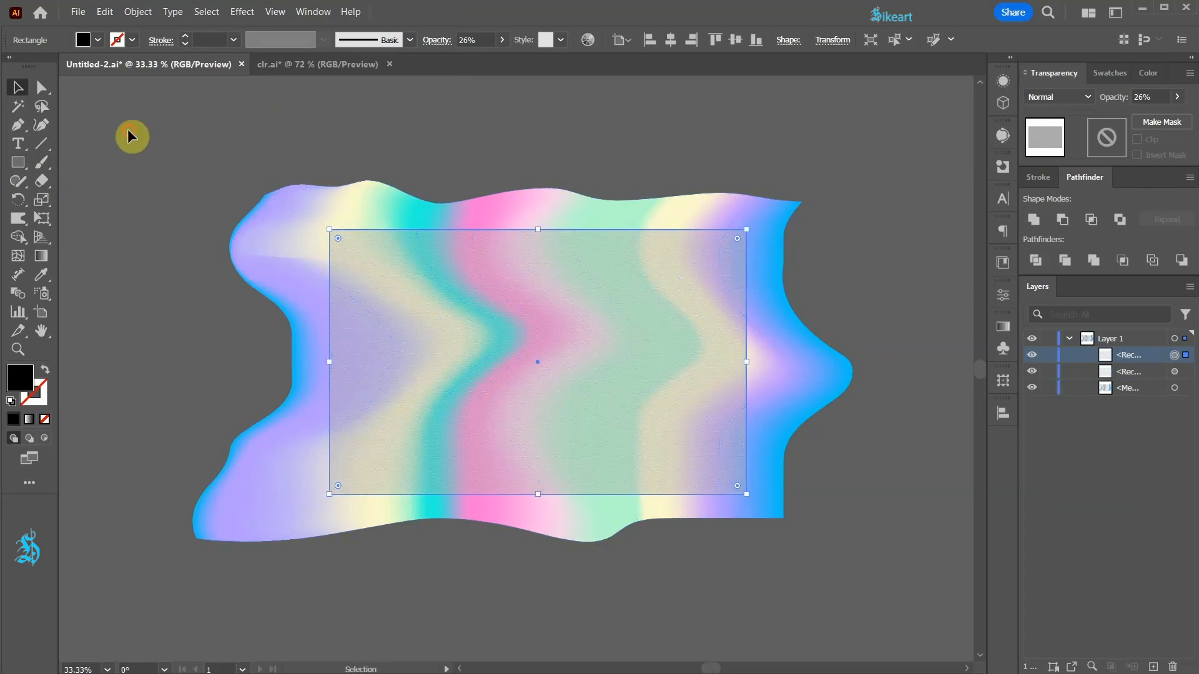
# Select all objects and make a clipping mask from the top rectangle to crop the artwork to the artboard.
pyautogui.press('v')
pyautogui.hotkey('ctrl', 'a')
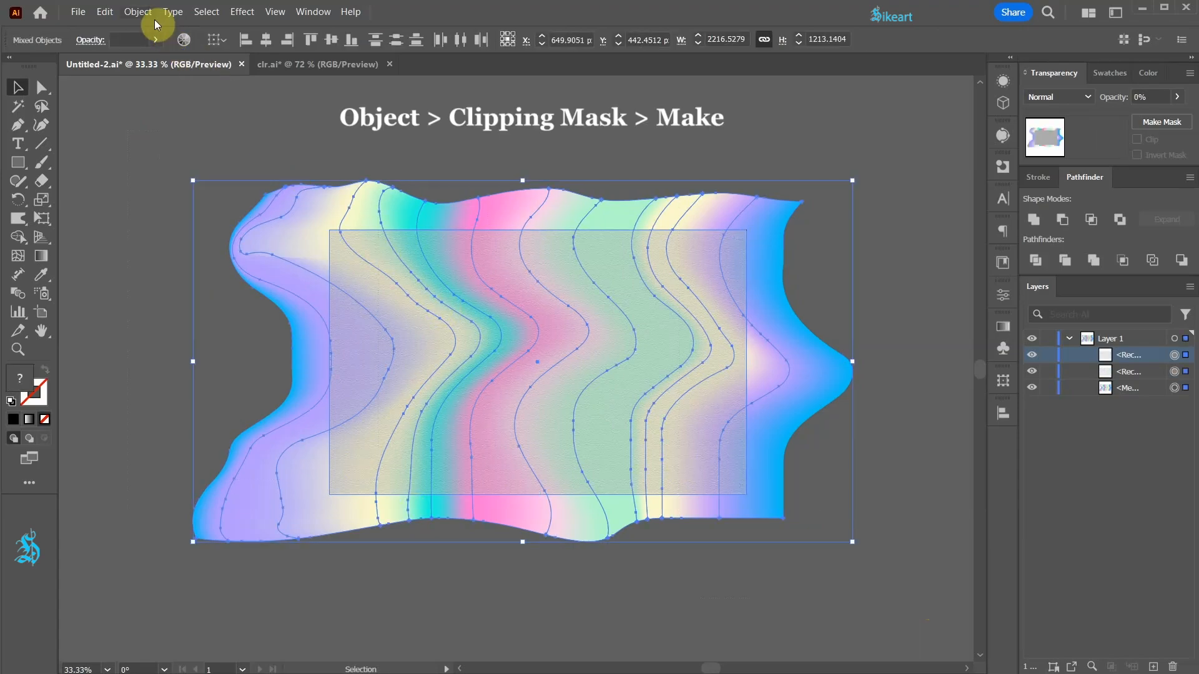
pyautogui.hotkey('ctrl', '7')
pyautogui.click(134, 11)
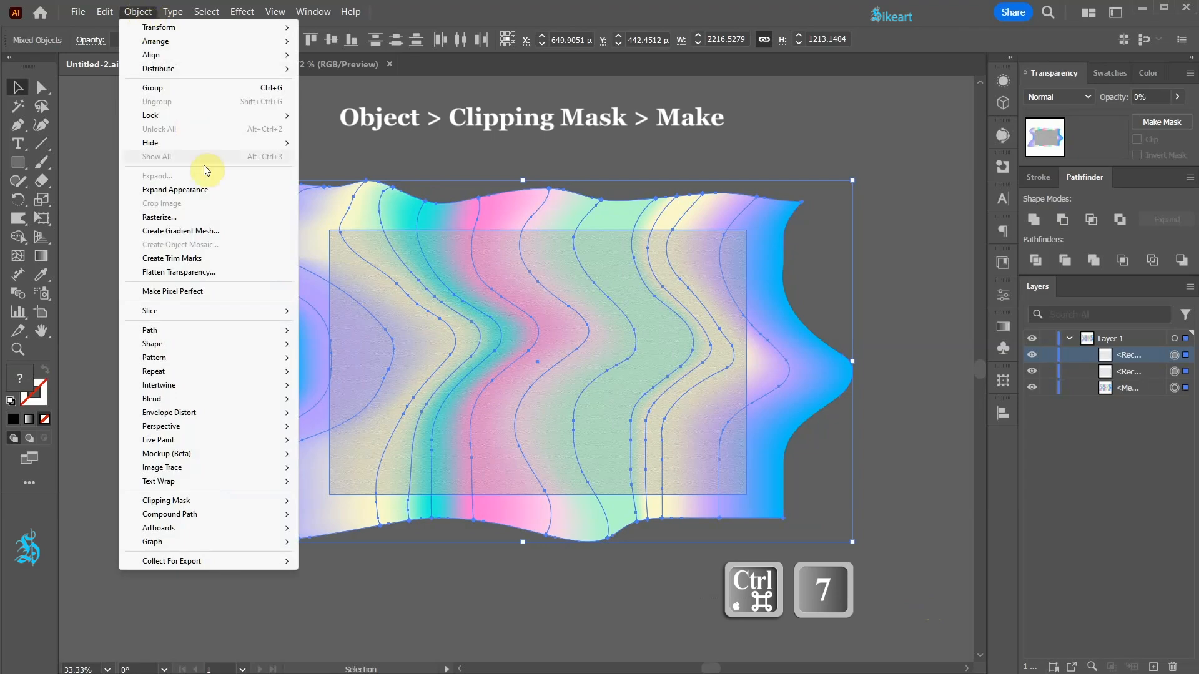
pyautogui.moveTo(260, 500)
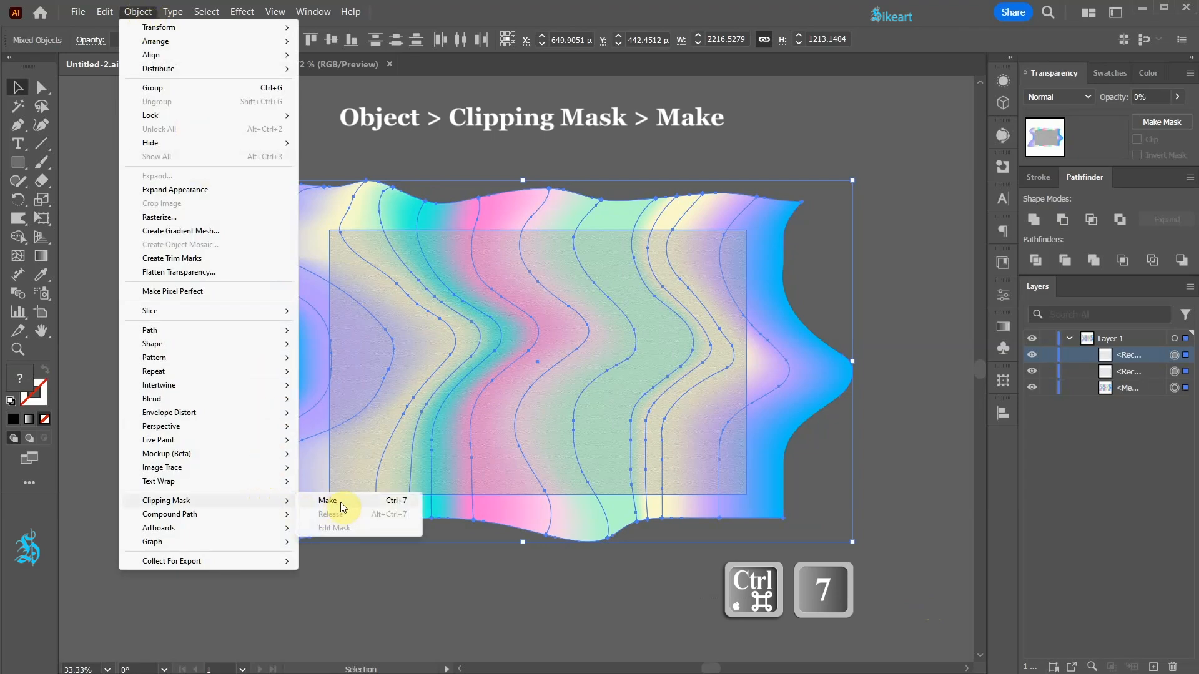
pyautogui.click(337, 502)
pyautogui.click(415, 577)
pyautogui.hotkey('ctrl', '0')
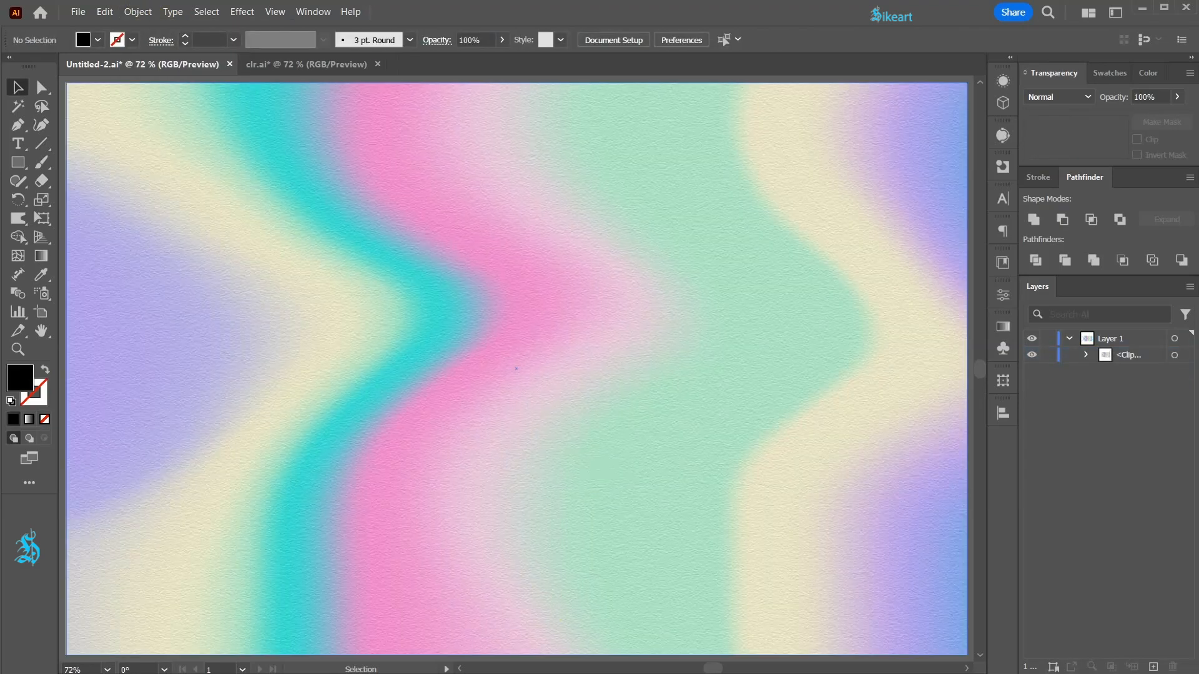